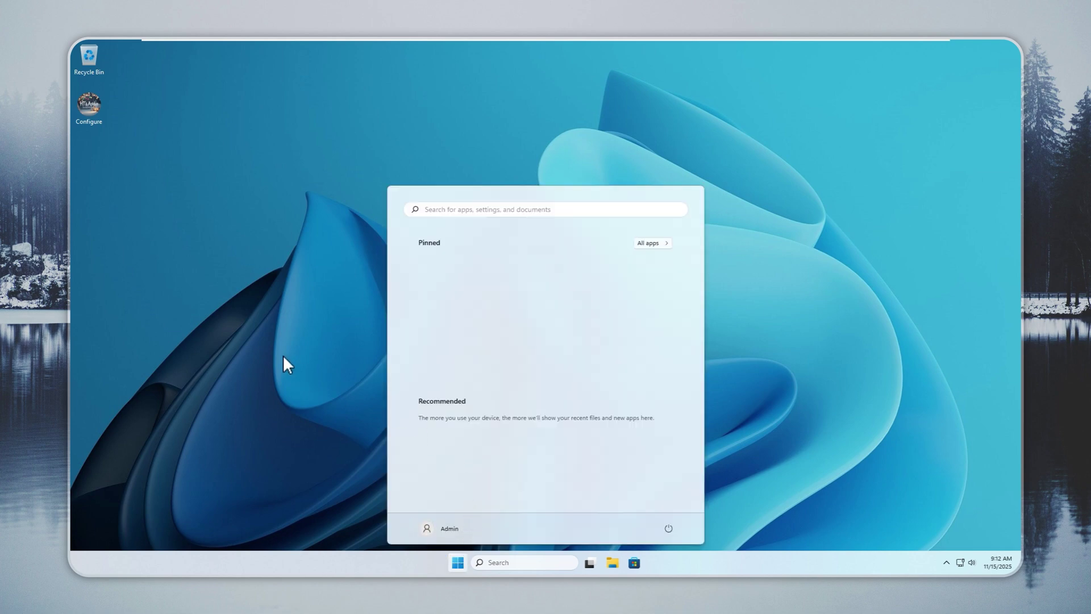
Run winver from the Run box to show the installed Windows version.
key("super+r")
type("winver")
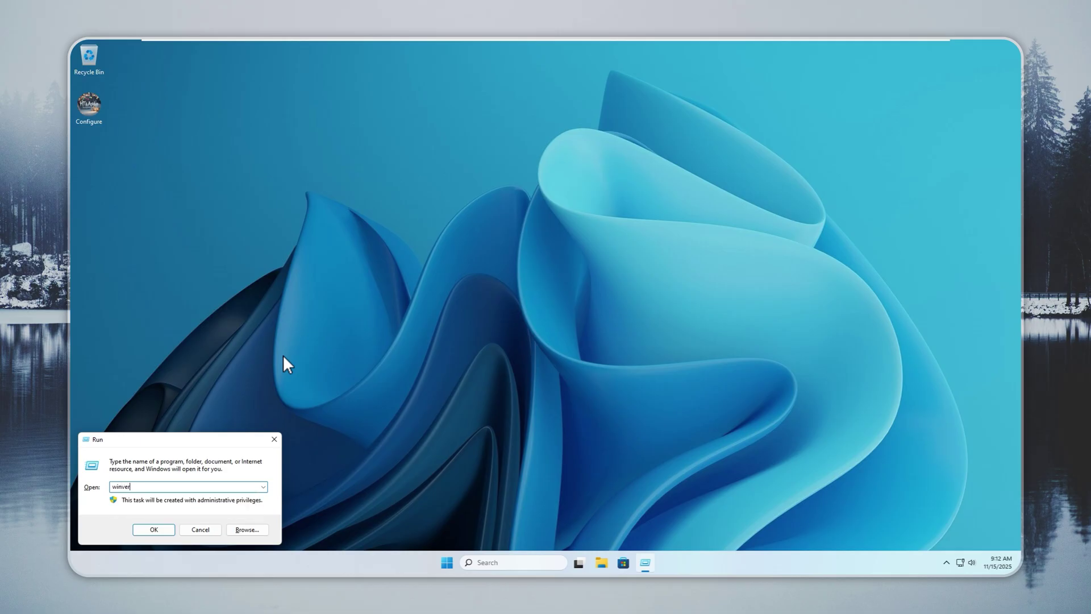
key("Return")
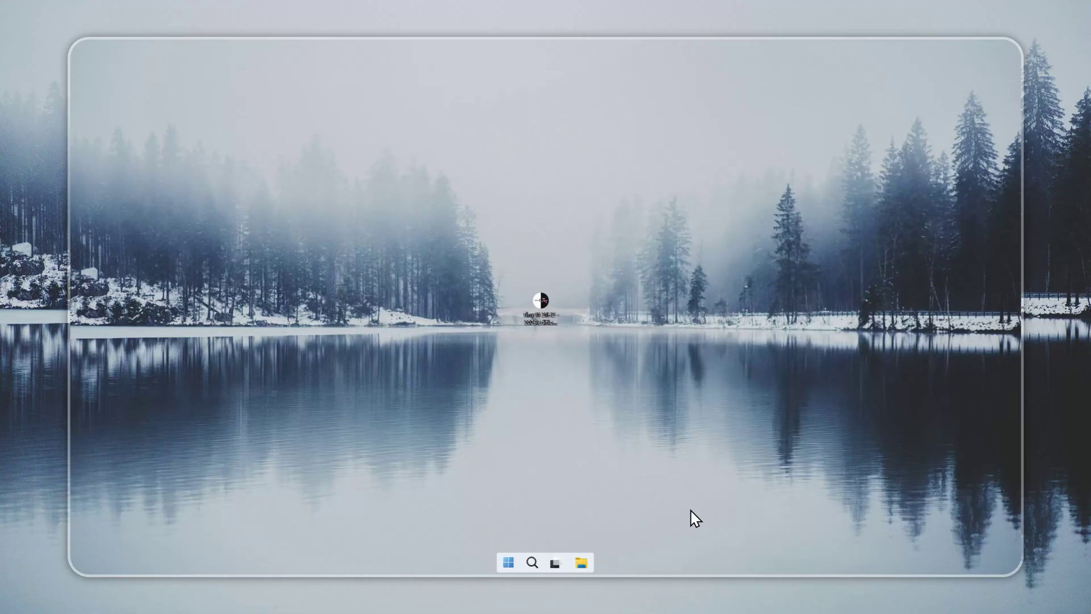
Launch Tiny11 Creator from the desktop and start the Tiny 11 build.
left_click(542, 312)
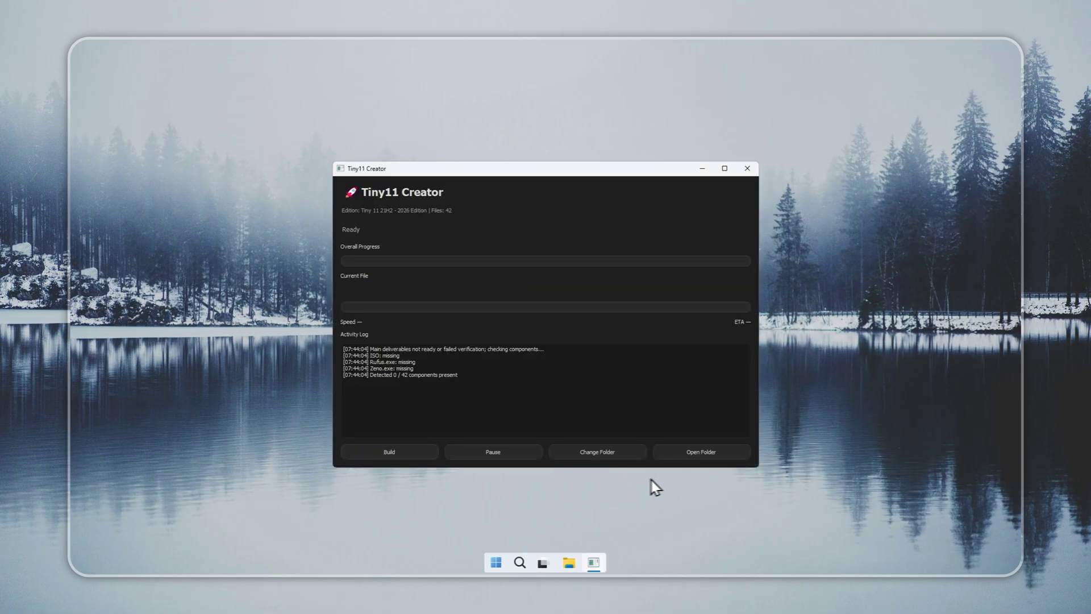
left_click(397, 449)
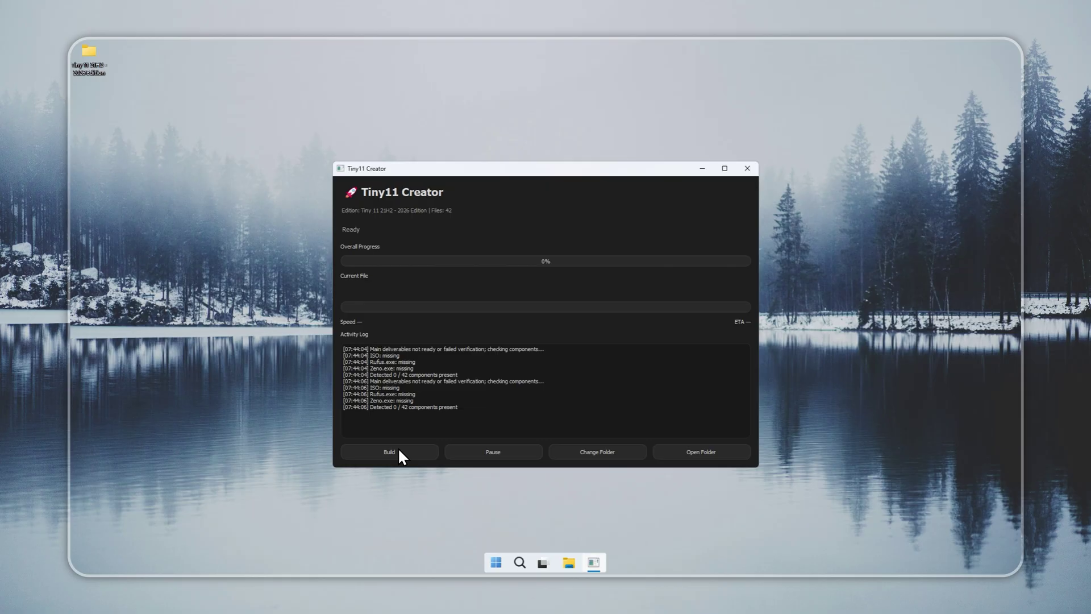
Restart the build to download all 42 components to the output folder.
left_click(398, 448)
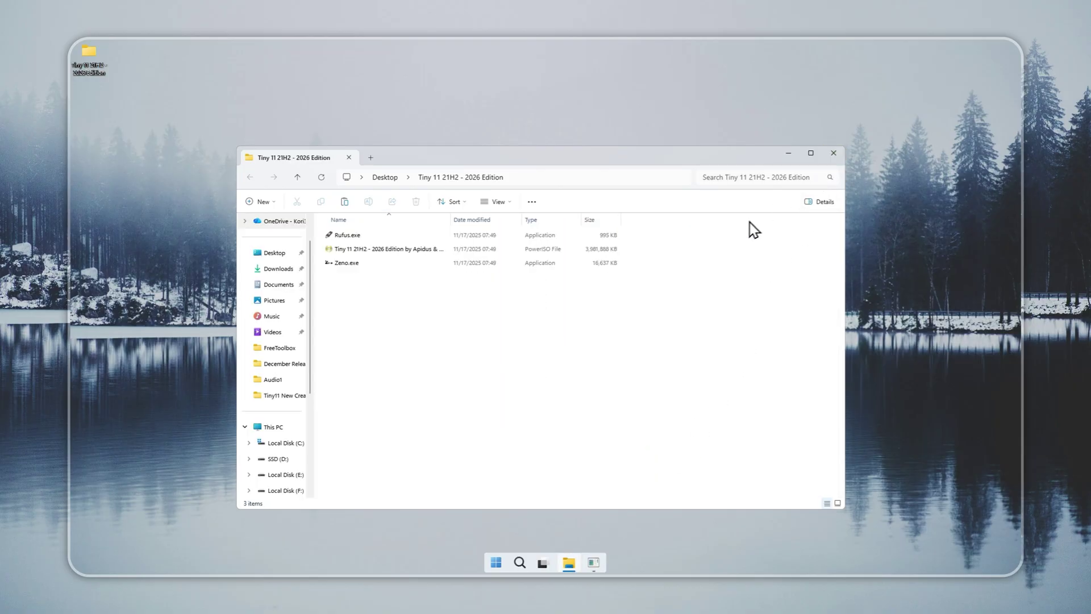
In Zeno, load the Tiny 11 21H2 - 2026 Edition ISO from the Desktop and start installation.
double_click(358, 262)
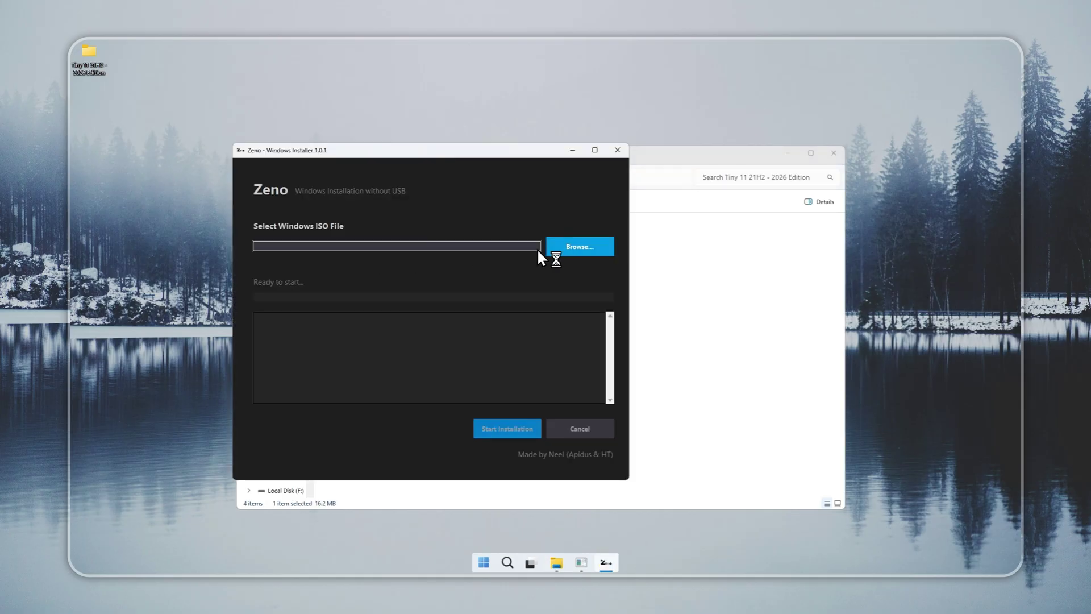
left_click(560, 250)
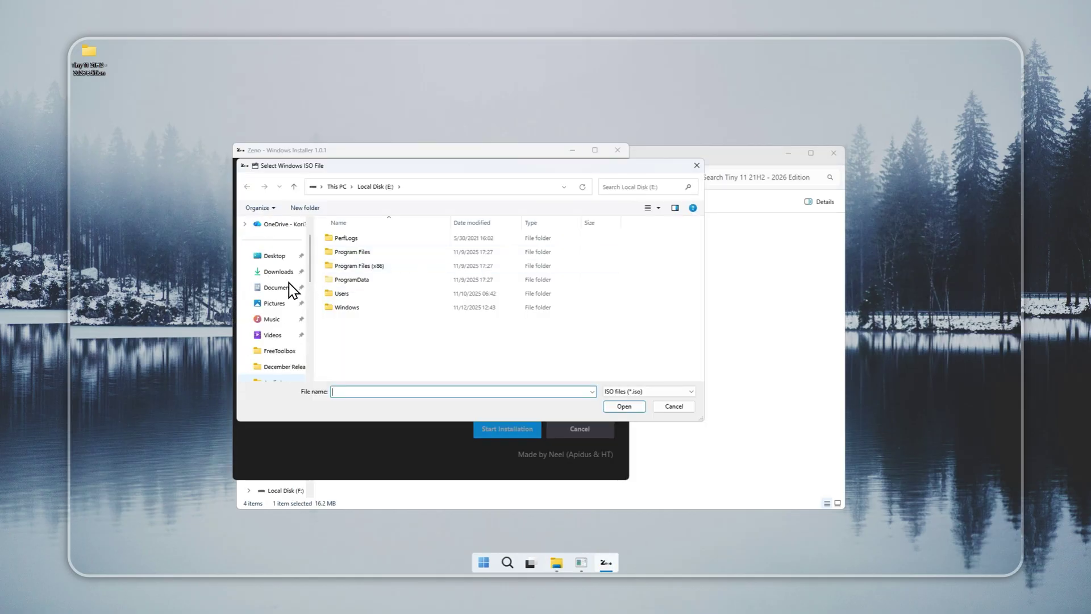
left_click(275, 256)
double_click(351, 259)
double_click(379, 239)
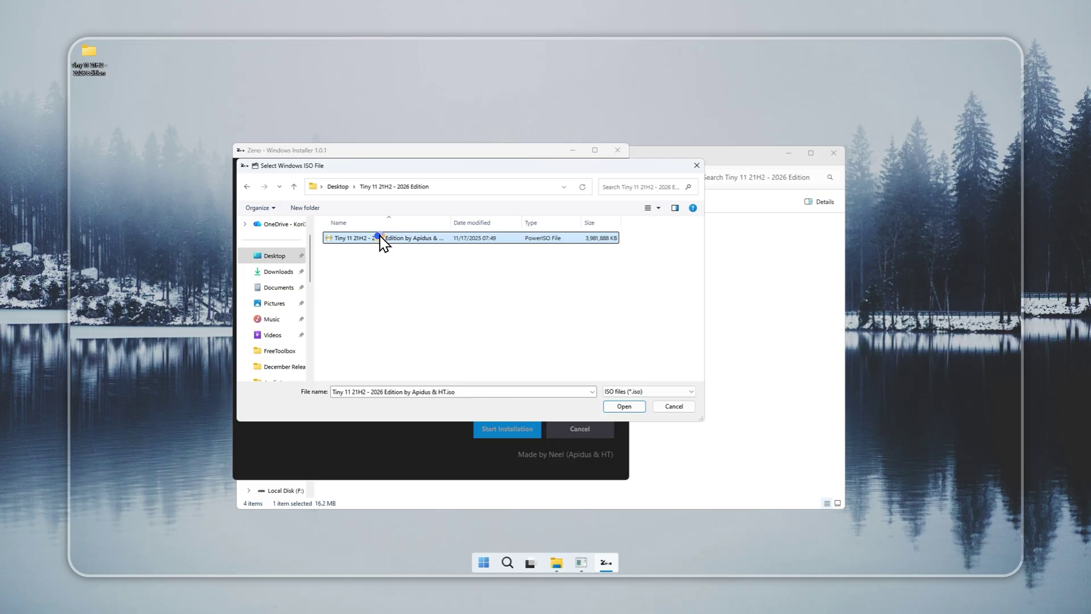
left_click(494, 429)
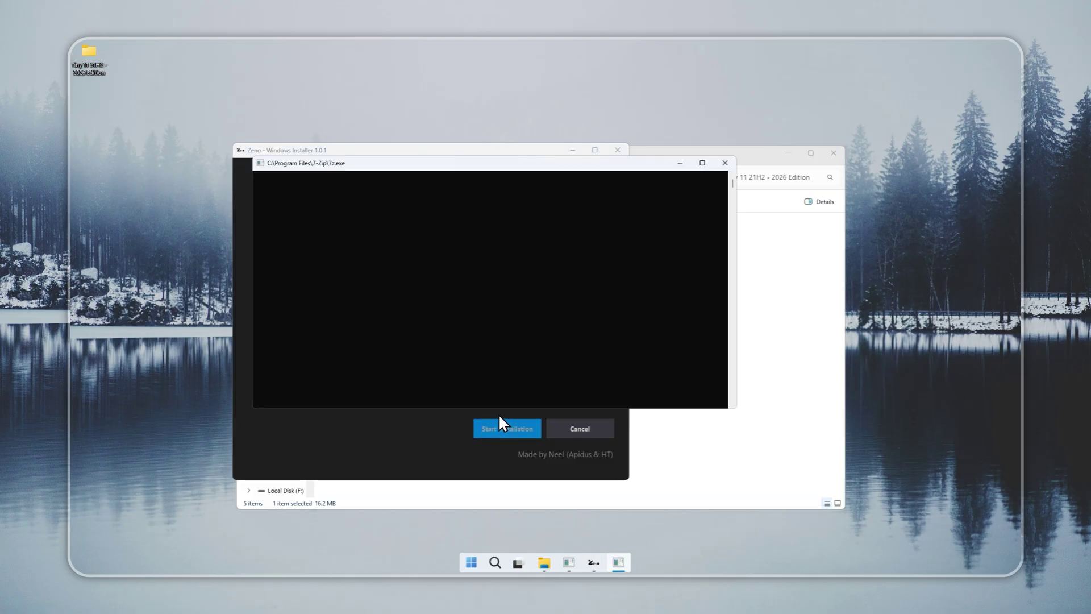
Format Local Disk (F:) and select it as Zeno's target drive.
left_click(291, 335)
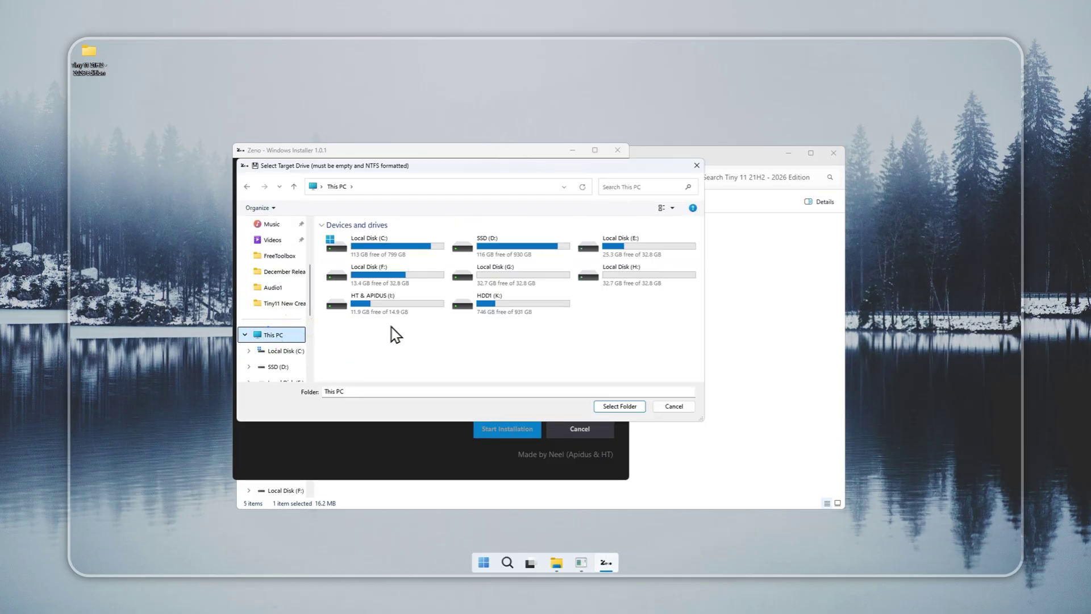
left_click(422, 277)
right_click(427, 278)
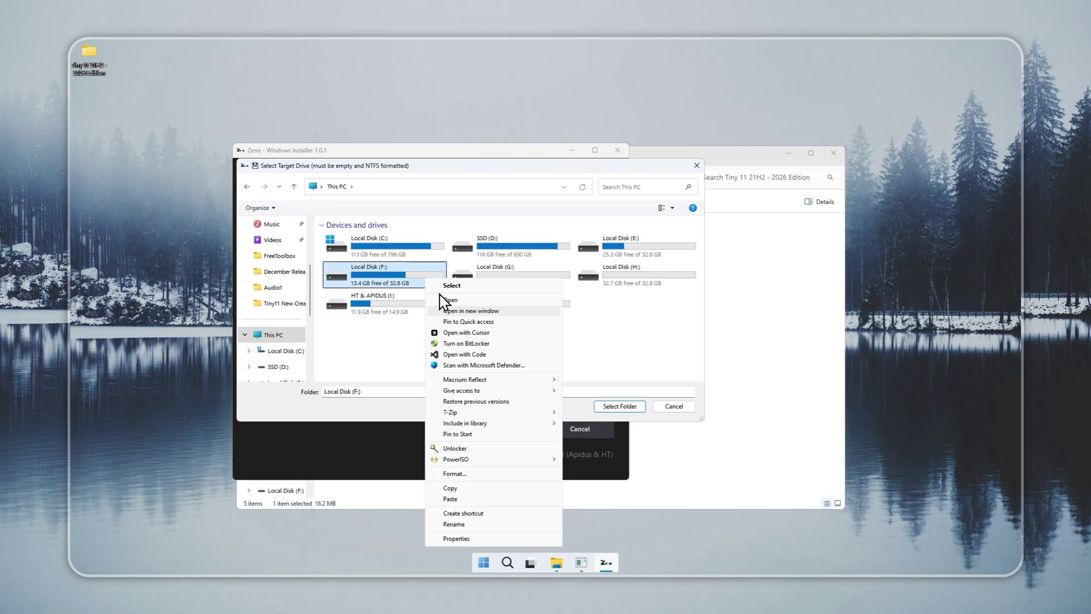
left_click(486, 456)
left_click(348, 419)
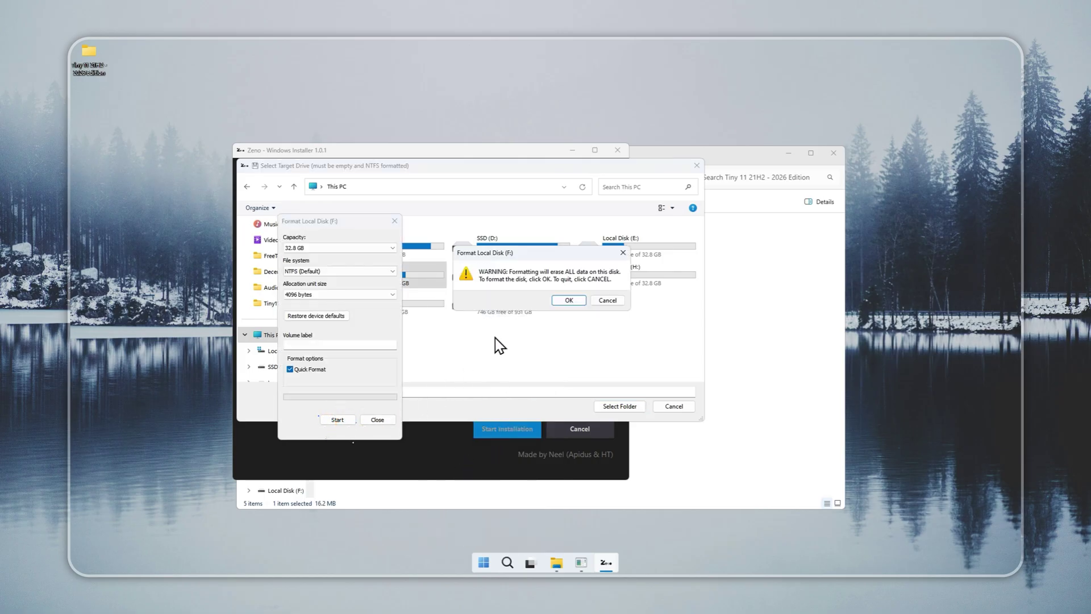
left_click(565, 299)
left_click(604, 298)
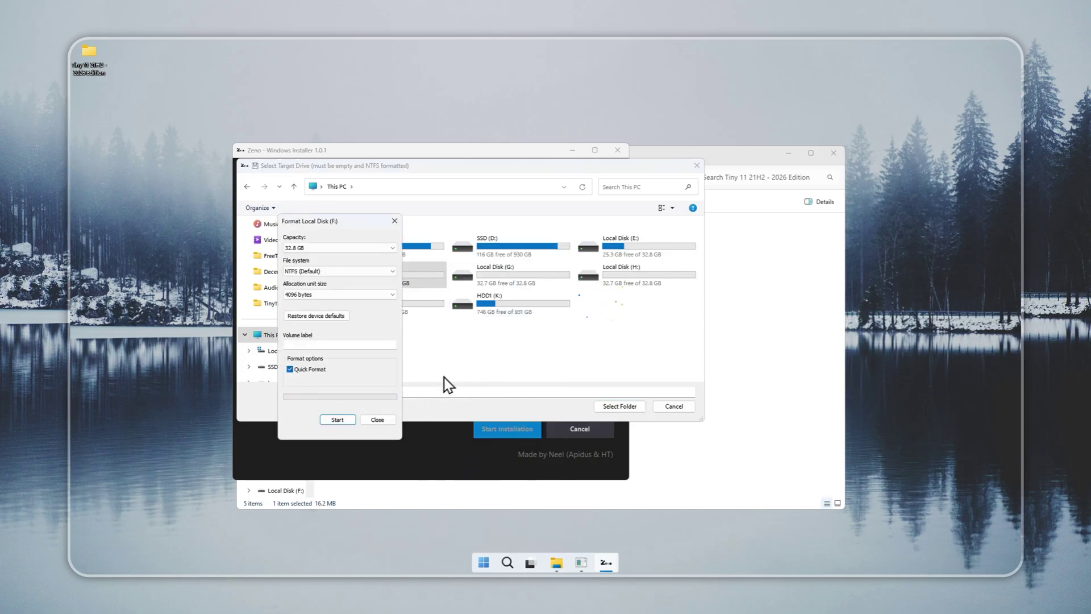
left_click(377, 420)
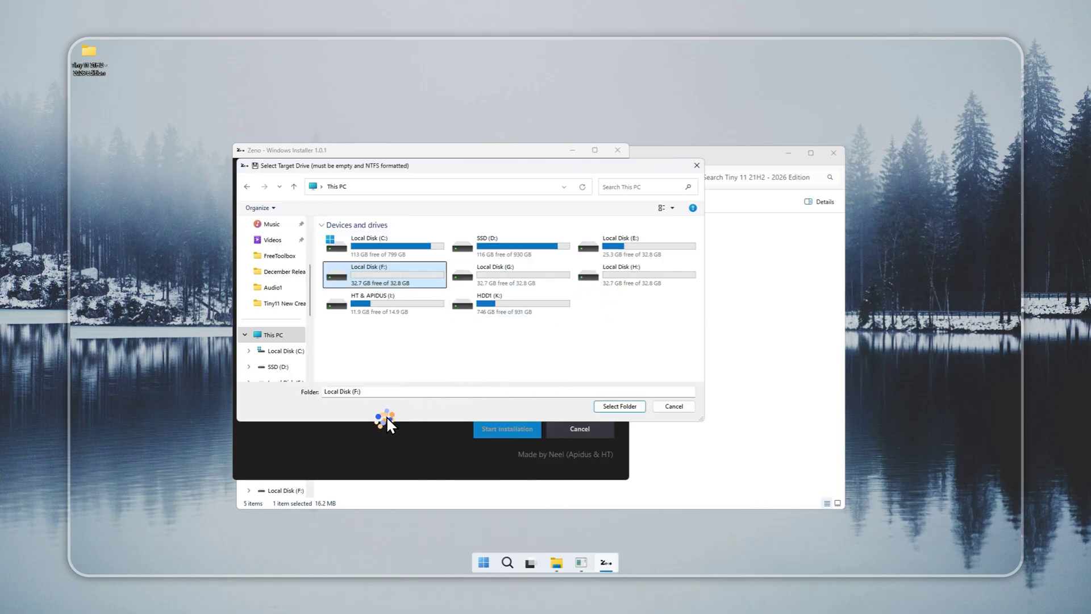
left_click(619, 406)
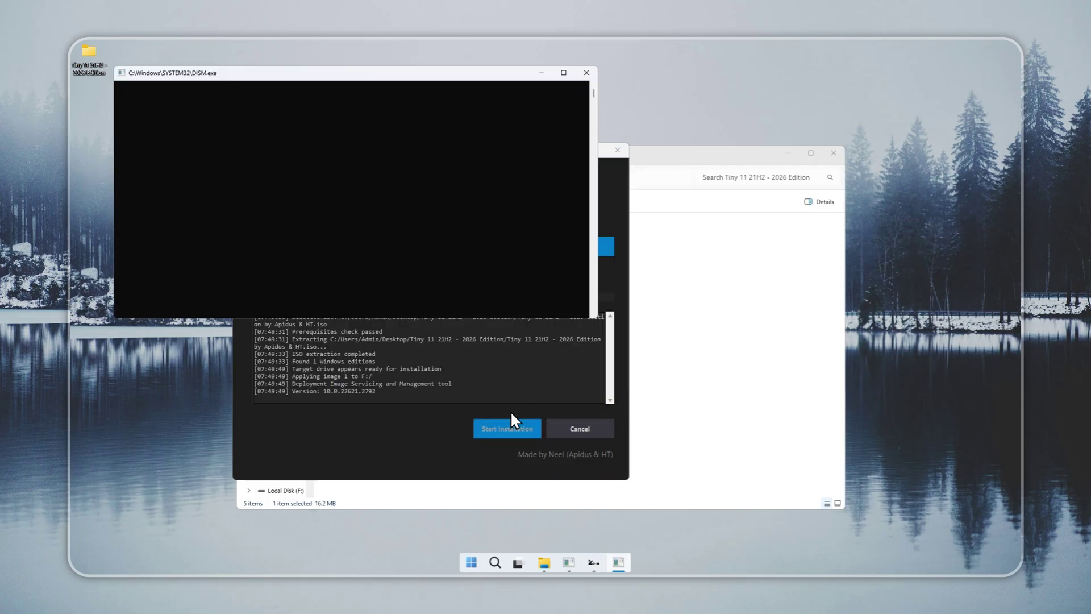
Acknowledge Zeno's installation success message for drive F: and close the installer.
left_click(511, 410)
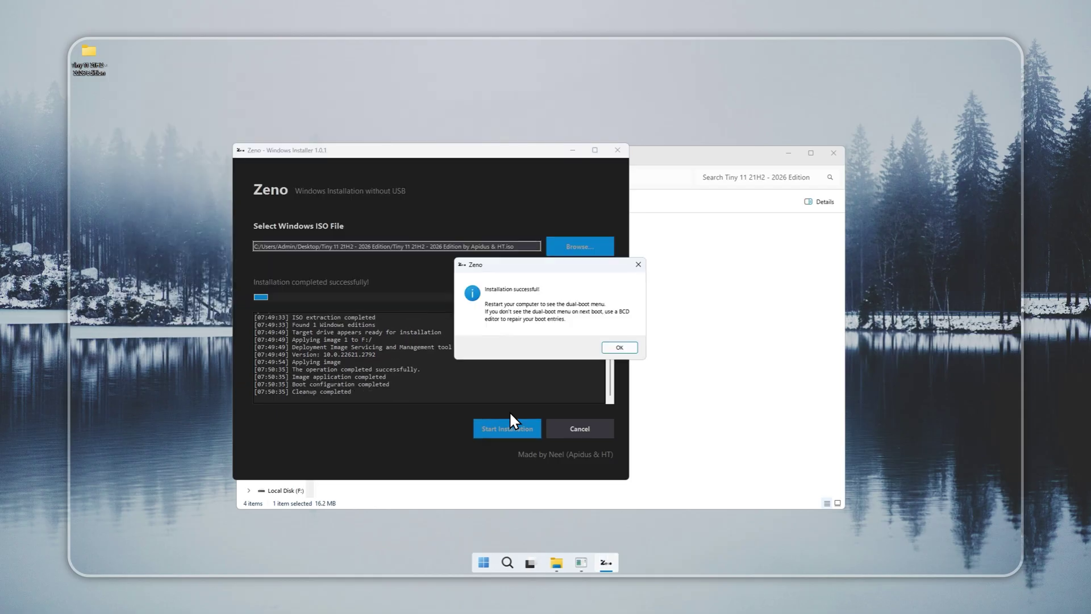
left_click(608, 348)
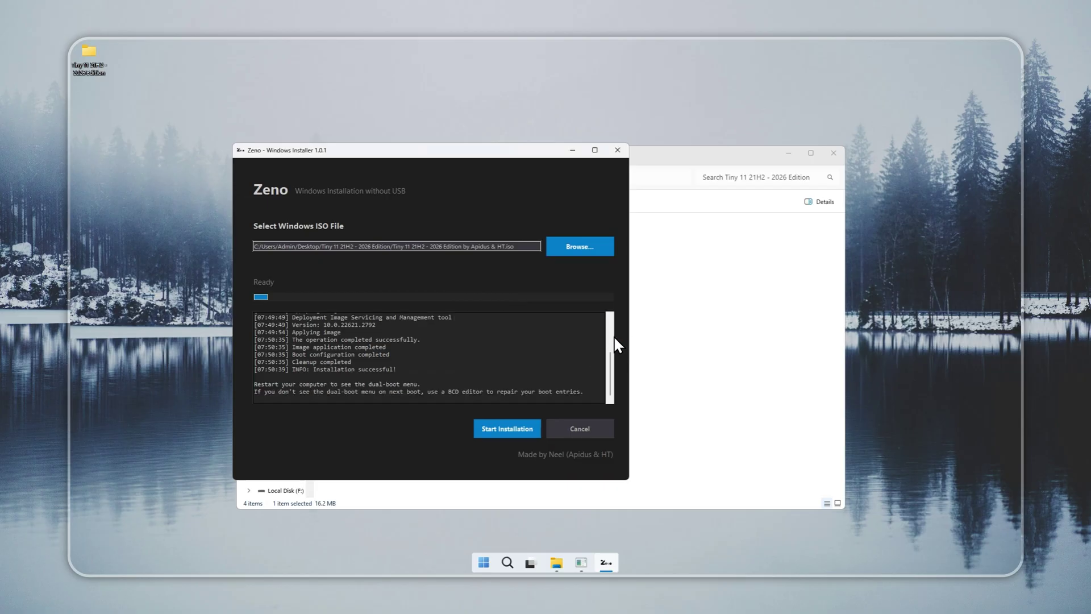
left_click(617, 151)
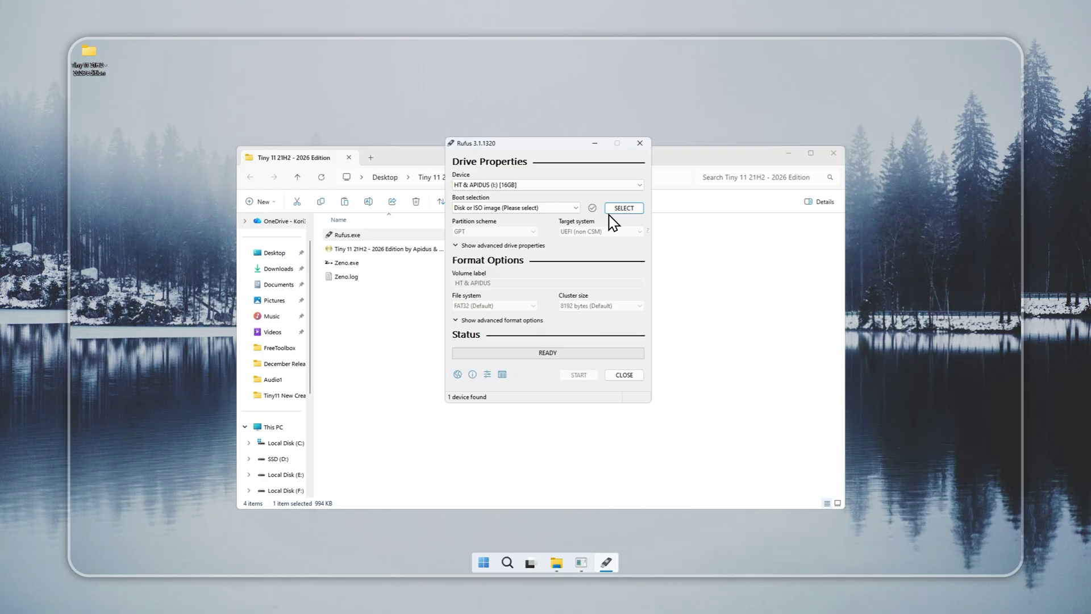
In Rufus, select the Tiny 11 ISO and write it to the 16 GB USB drive, accepting data loss.
left_click(615, 210)
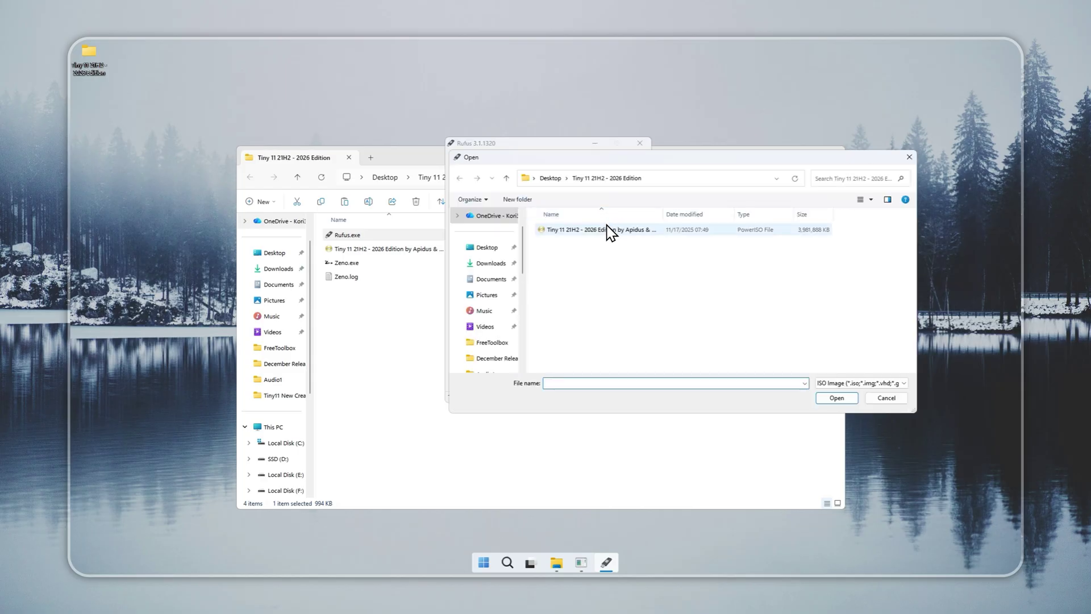
double_click(611, 231)
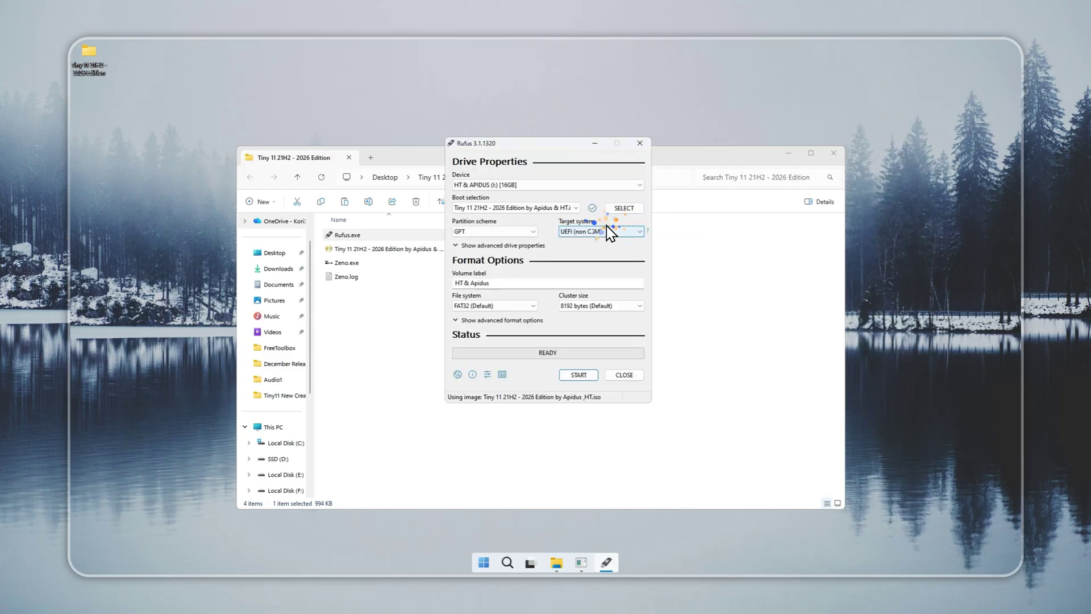
left_click(570, 373)
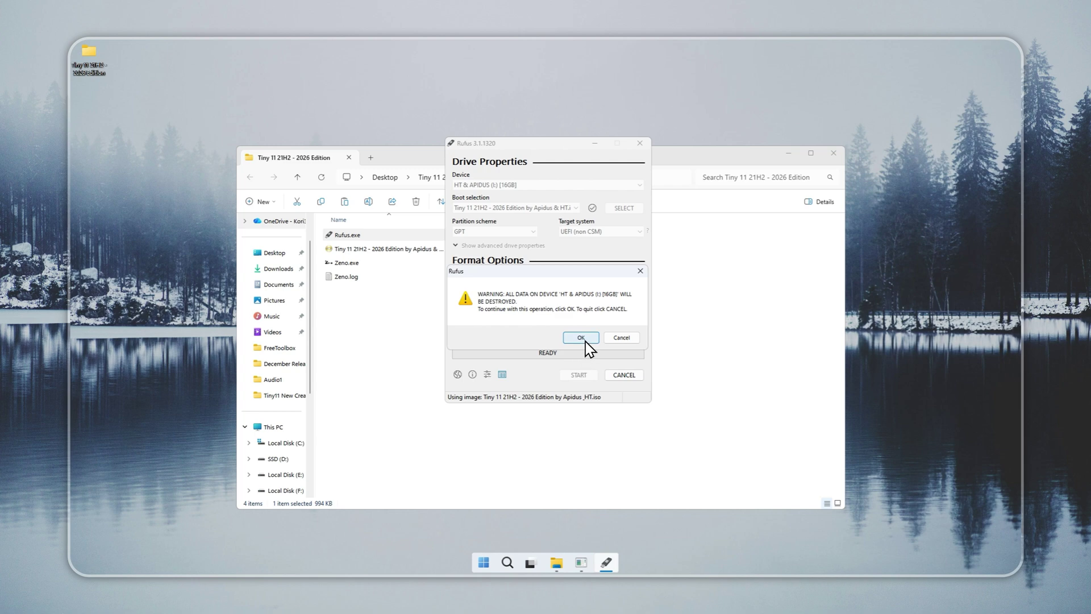
left_click(581, 338)
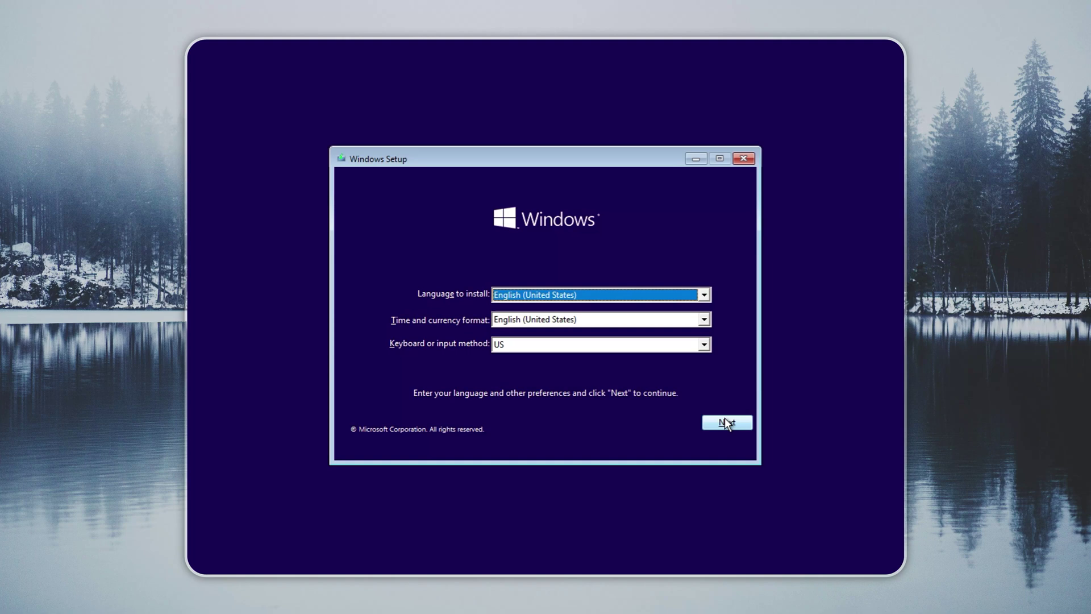
Keep English (United States), skip the product key, accept the license, and choose Custom install.
left_click(724, 419)
left_click(514, 312)
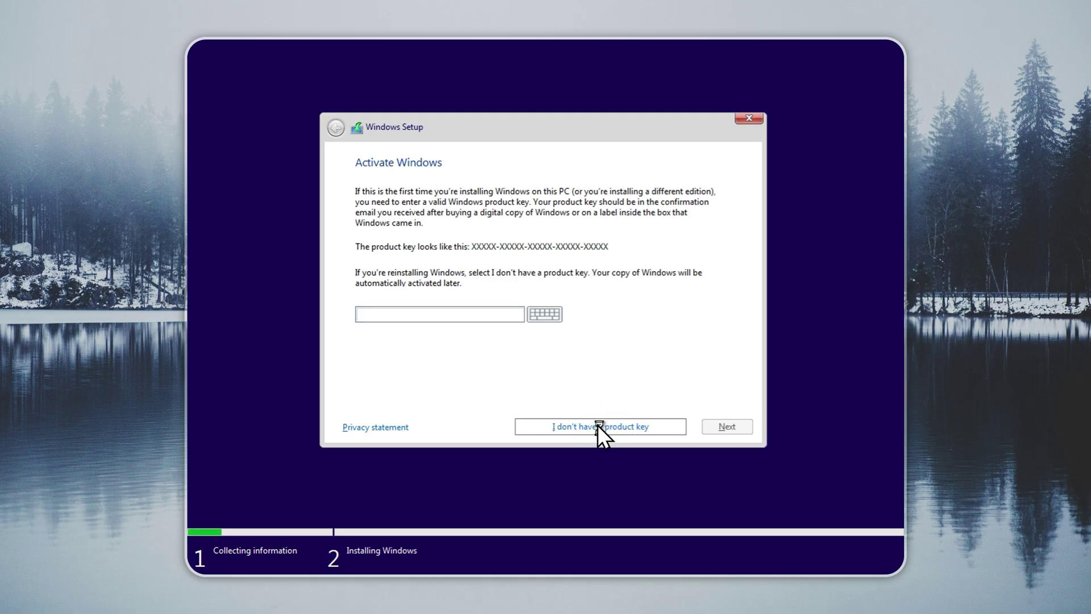
left_click(600, 426)
left_click(448, 391)
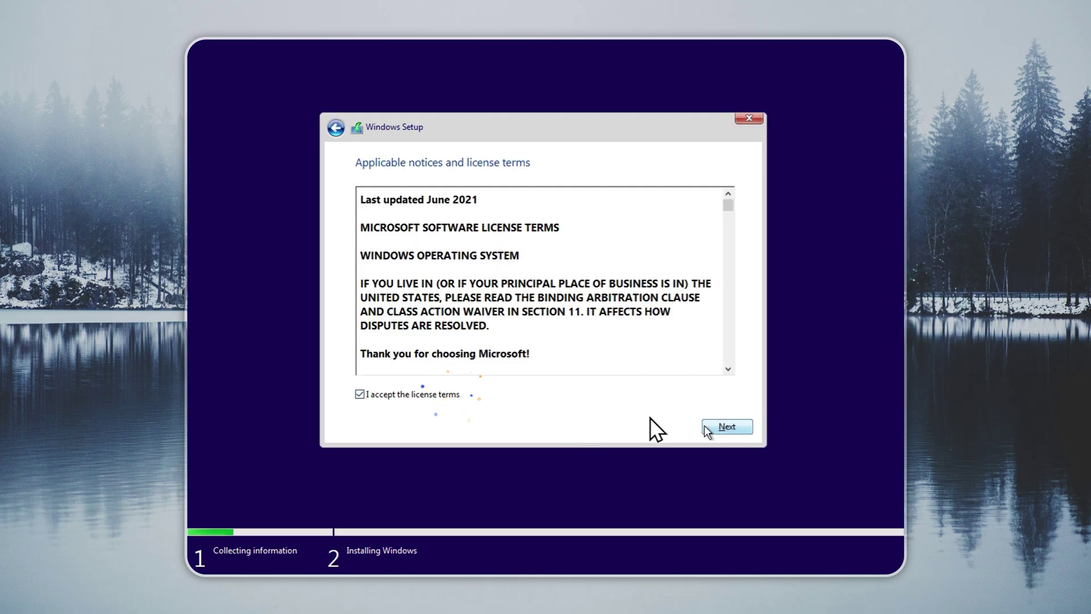
left_click(727, 426)
left_click(561, 308)
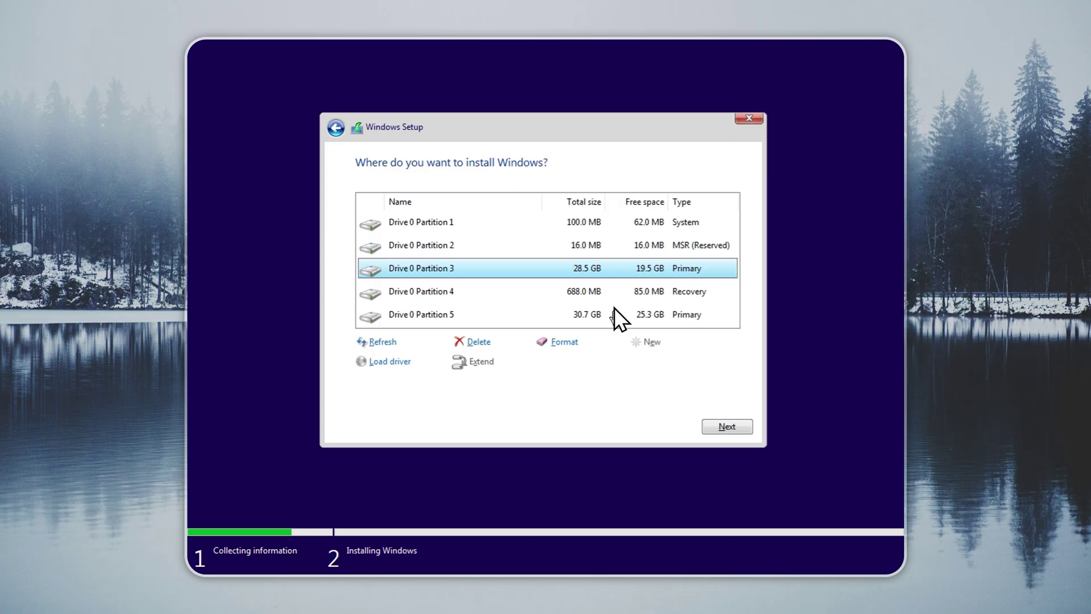
Delete Drive 0 partitions 5, 4, 3, 2 and 1, confirming each deletion.
left_click(597, 312)
left_click(478, 342)
left_click(640, 362)
left_click(591, 292)
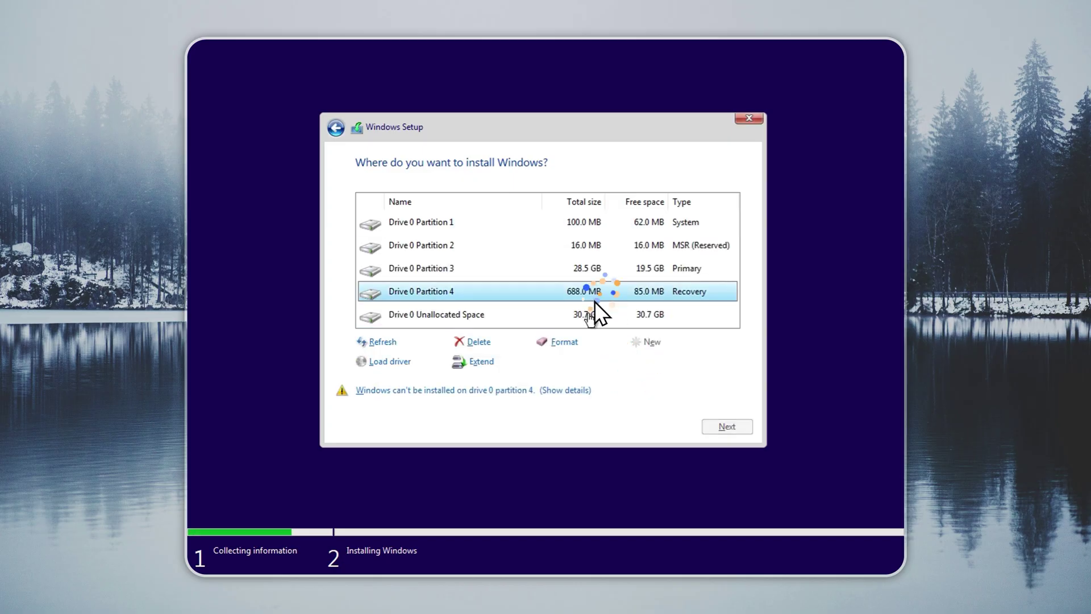
left_click(478, 341)
left_click(640, 362)
left_click(591, 268)
left_click(478, 342)
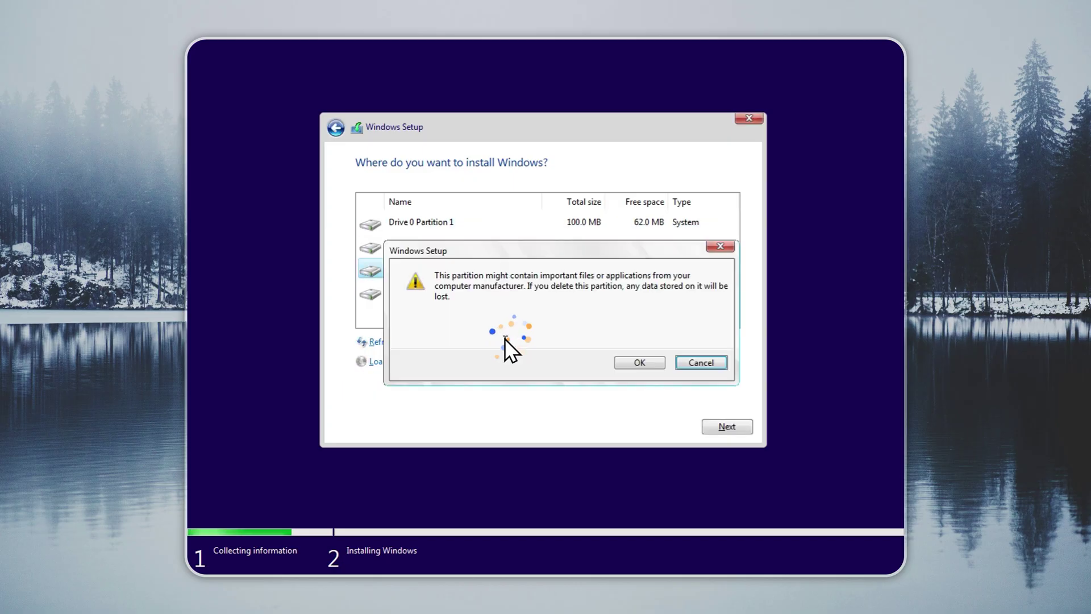
left_click(639, 362)
left_click(591, 245)
left_click(478, 341)
left_click(639, 363)
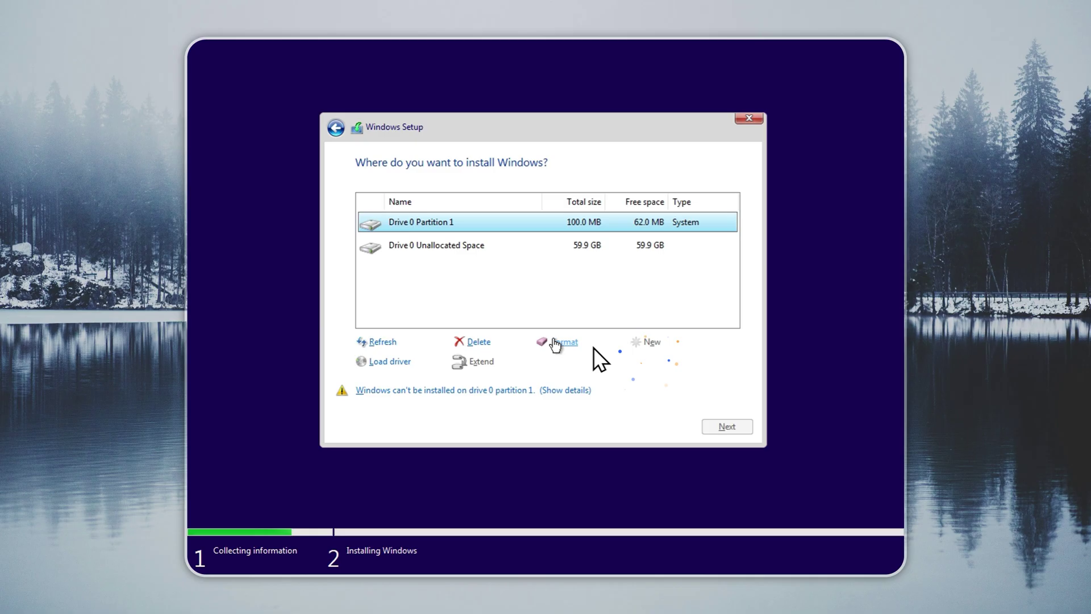
left_click(474, 347)
left_click(639, 363)
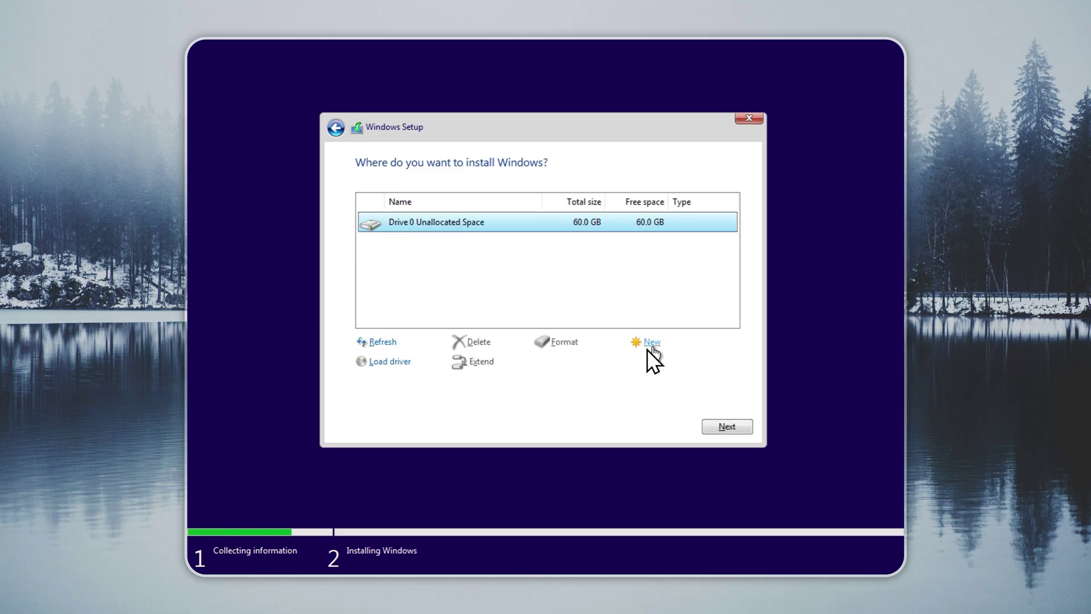
Create a 30000 MB partition in the 60 GB unallocated space, accepting the extra system partitions.
left_click(650, 343)
left_click(585, 361)
double_click(585, 361)
type("30000")
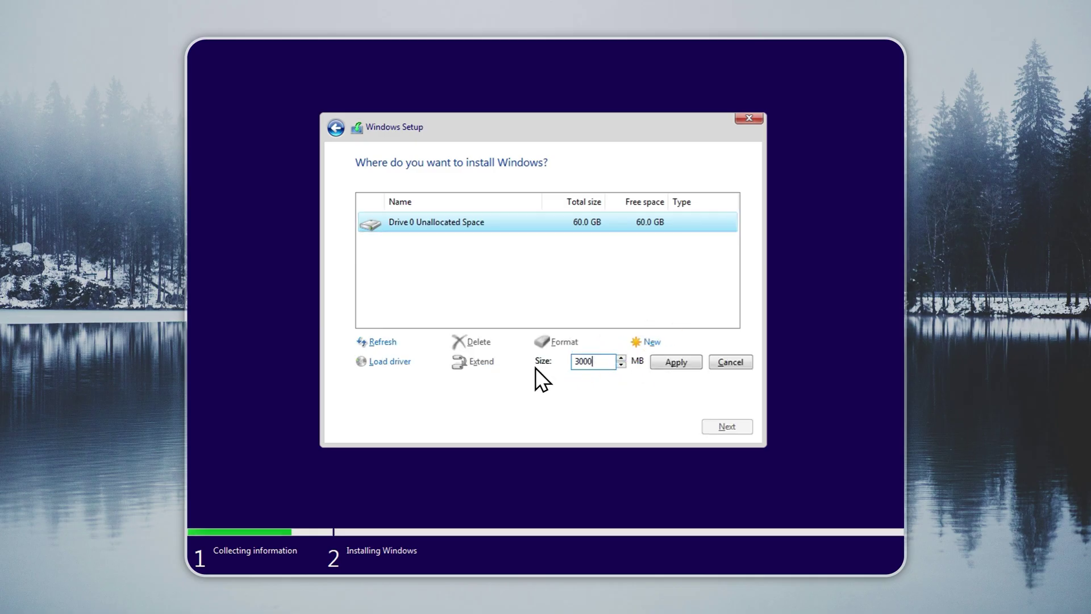
left_click(664, 364)
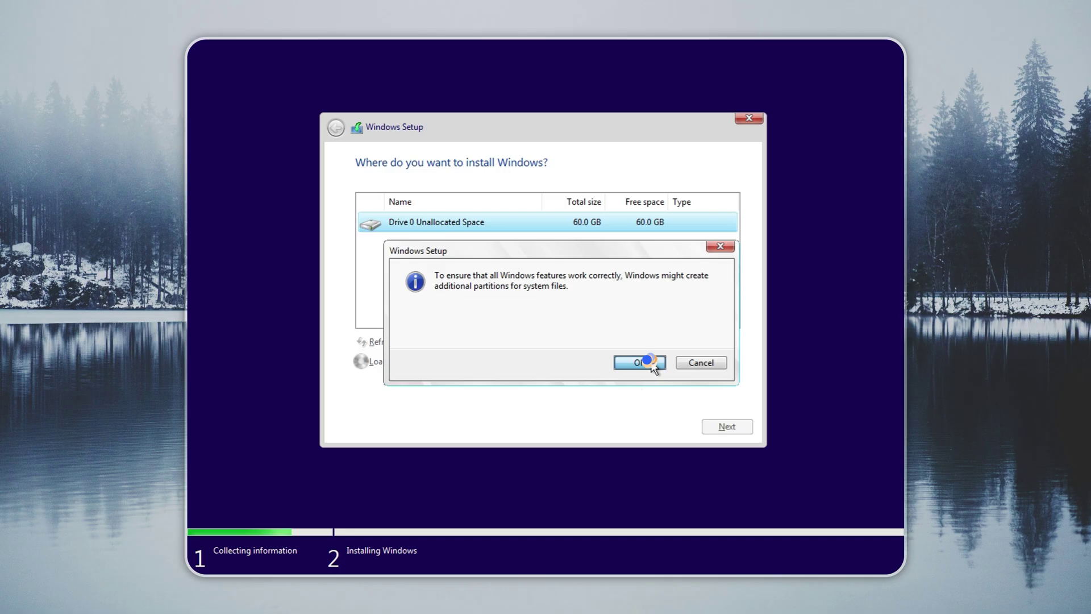
left_click(652, 366)
left_click(727, 426)
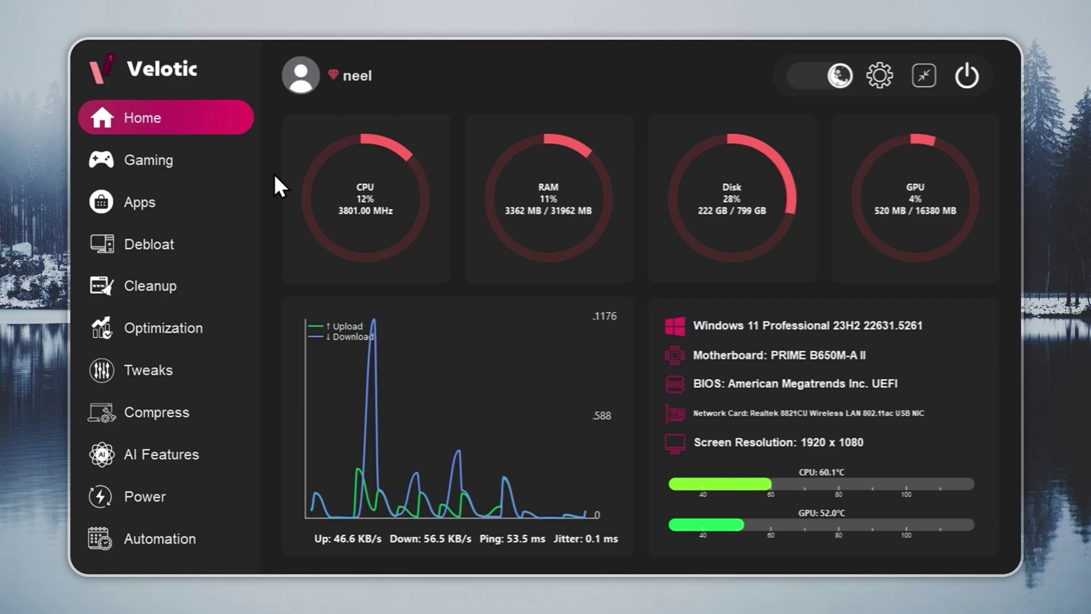
left_click(247, 169)
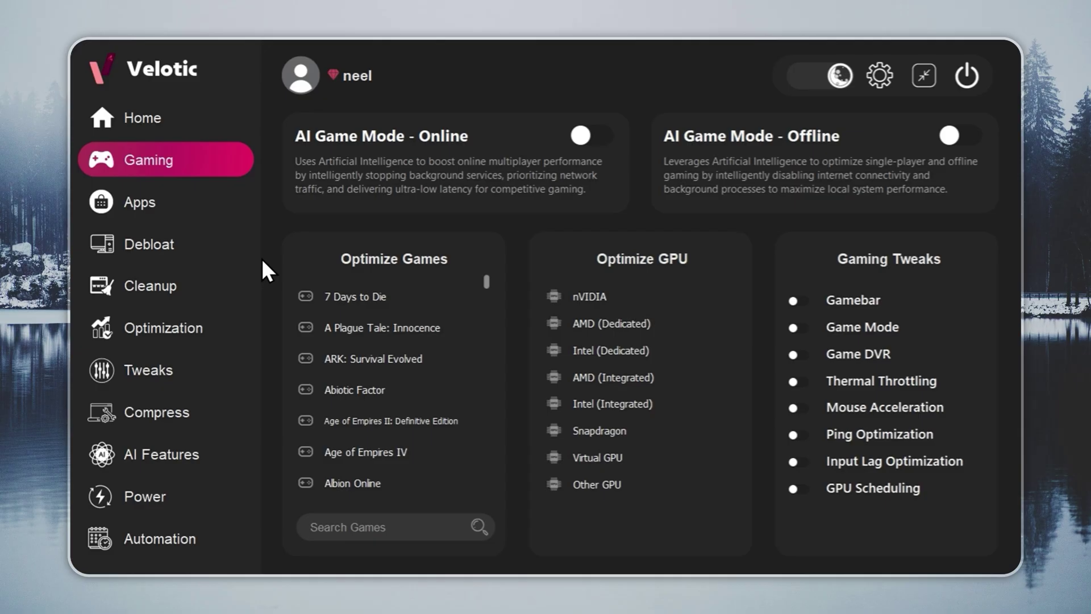
left_click(209, 293)
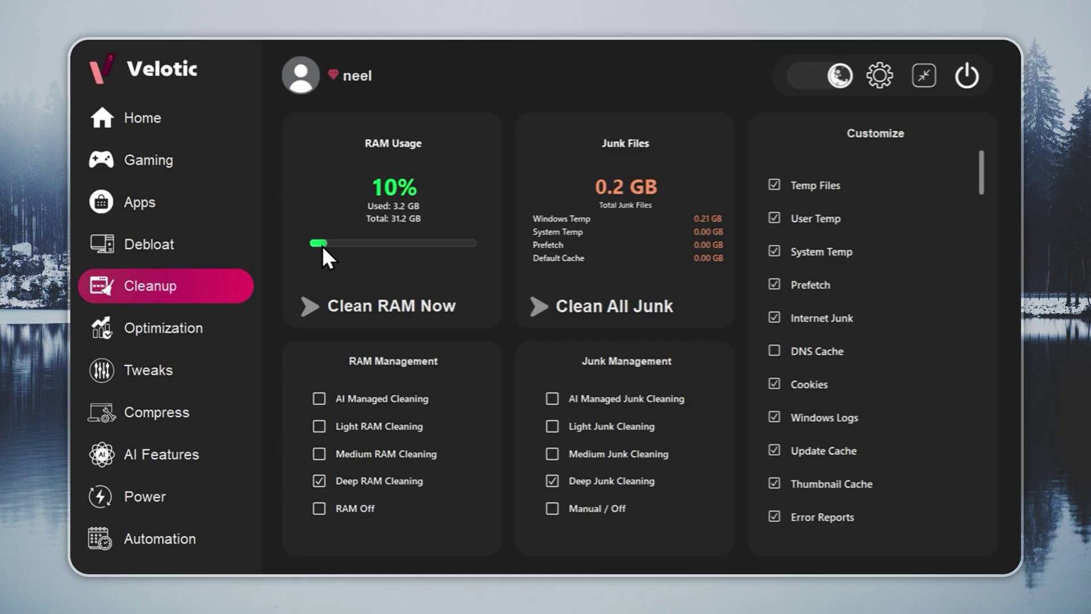
left_click(239, 327)
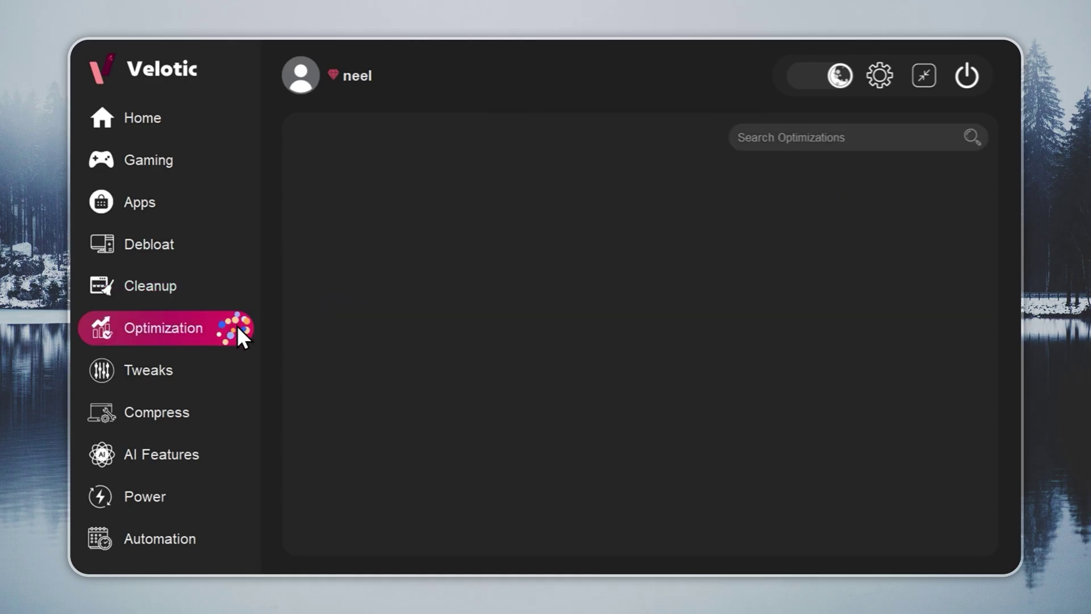
left_click(234, 370)
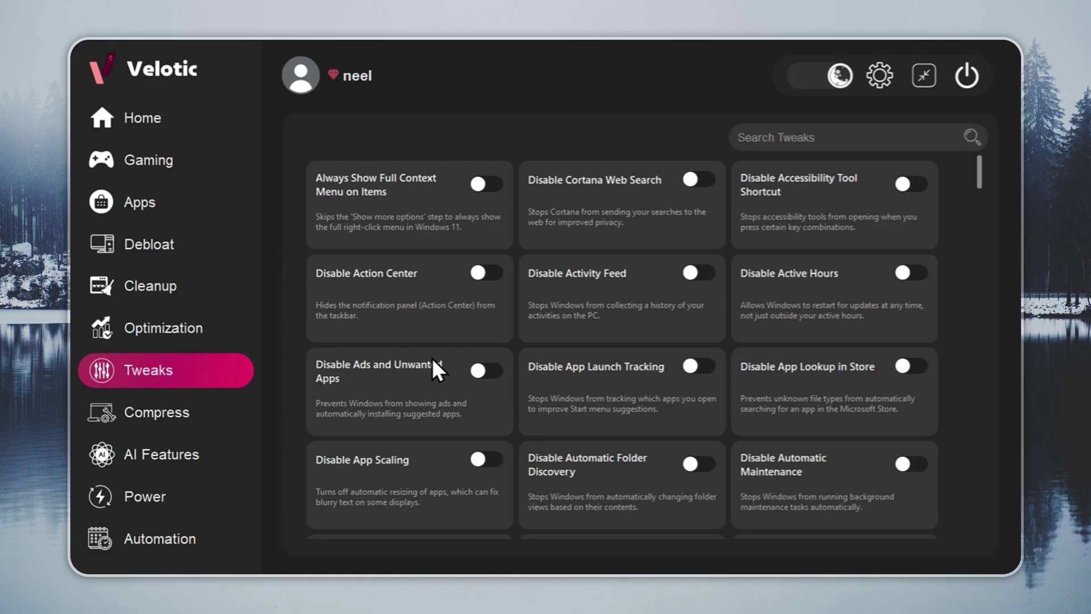
left_click(214, 251)
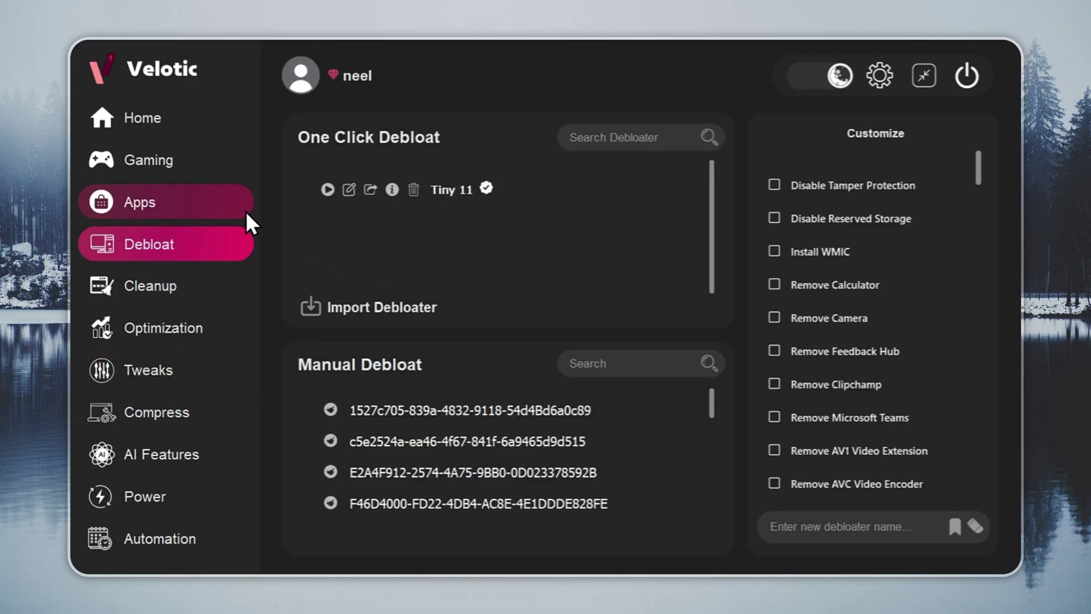
left_click(233, 207)
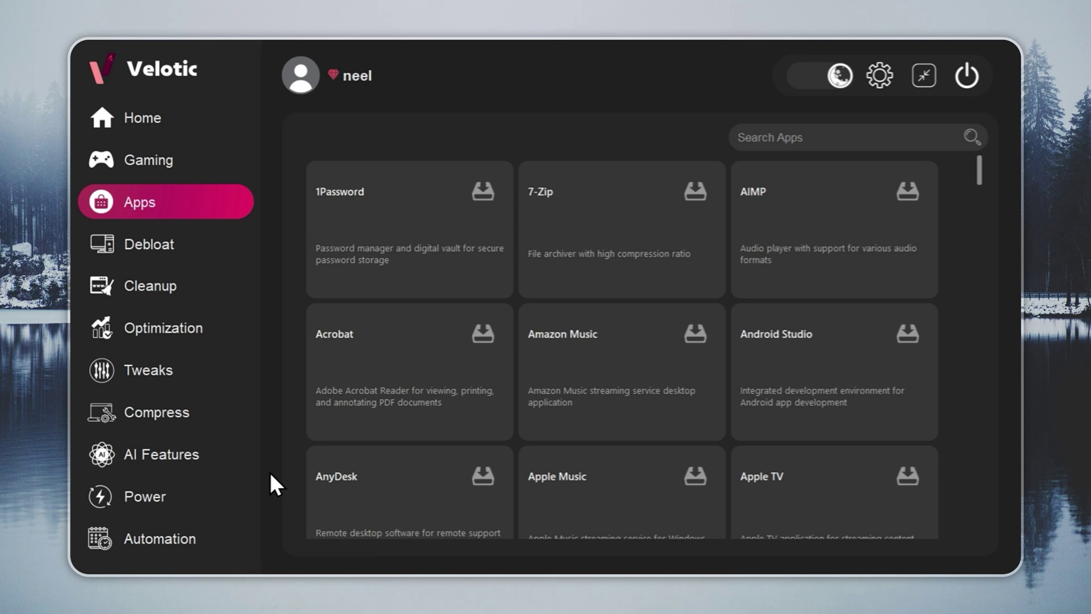
left_click(237, 494)
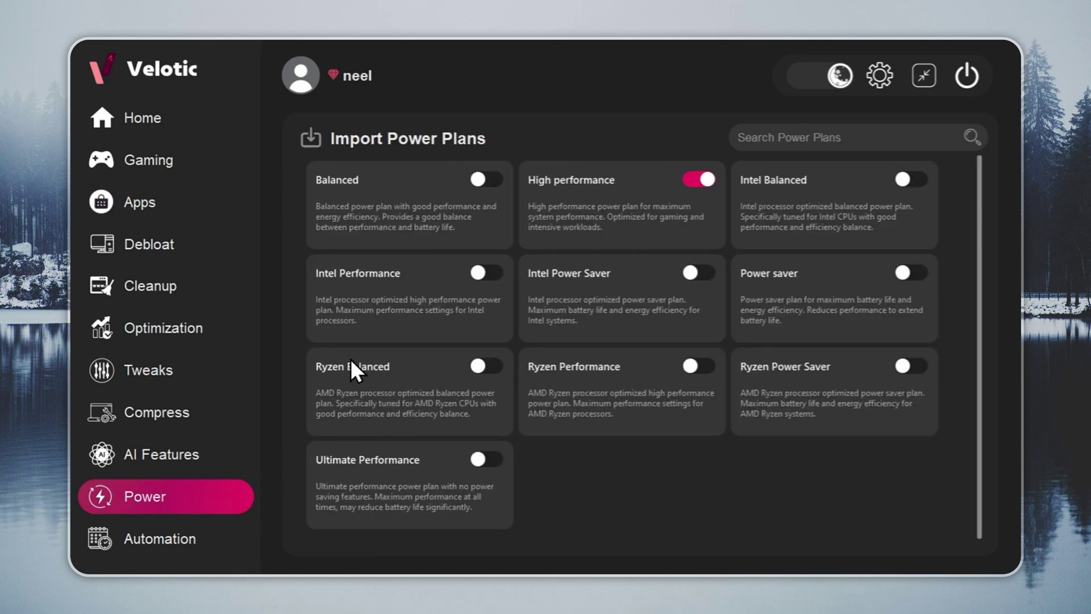
left_click(237, 410)
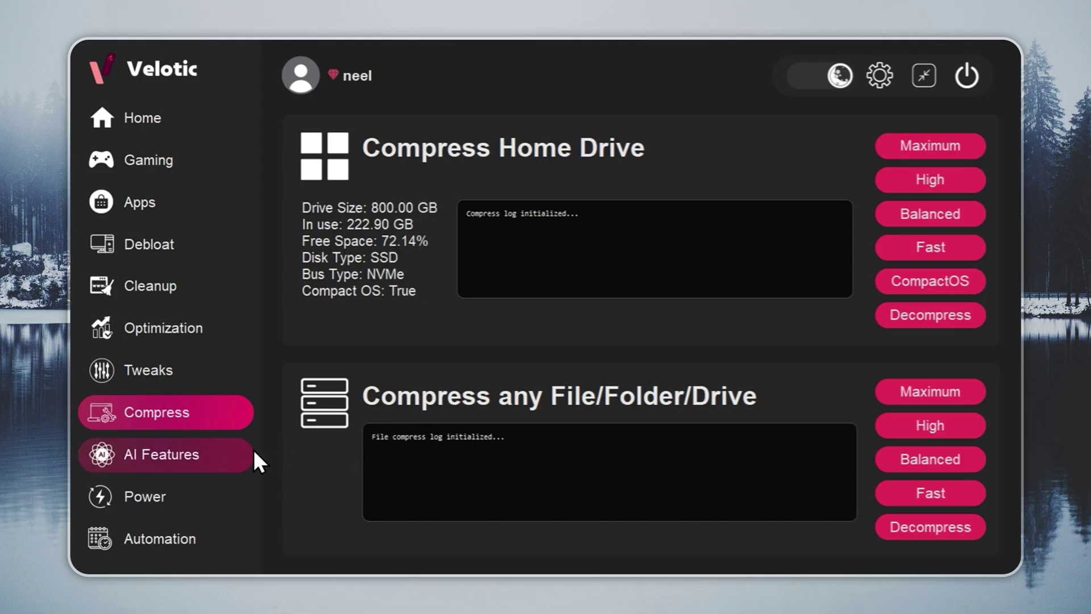
left_click(233, 453)
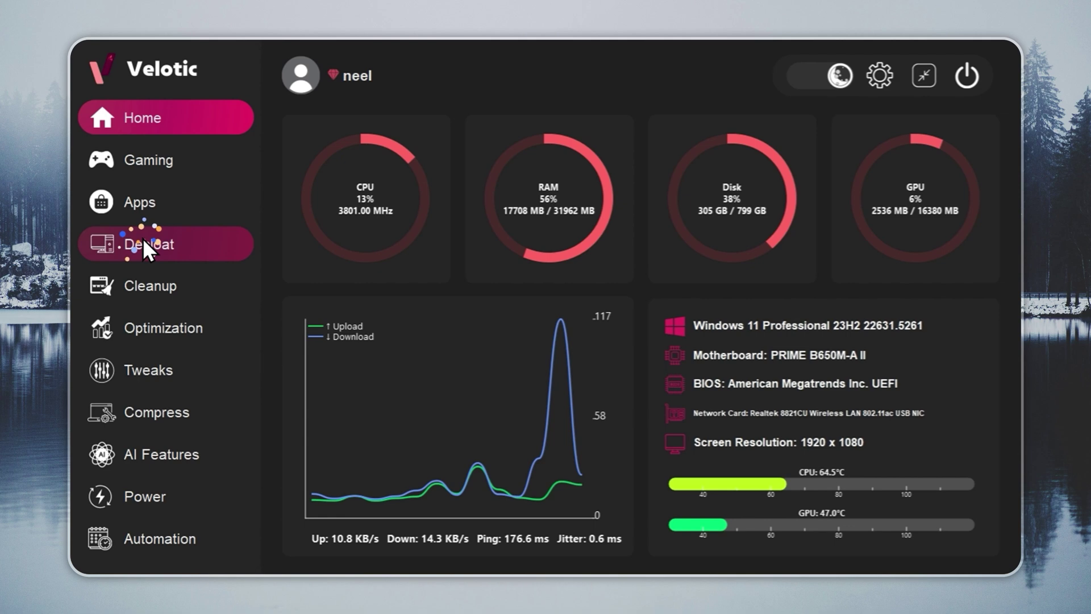
Run Velotic's Tiny 11 one-click debloat from the Debloat page and dismiss the finished message.
left_click(144, 239)
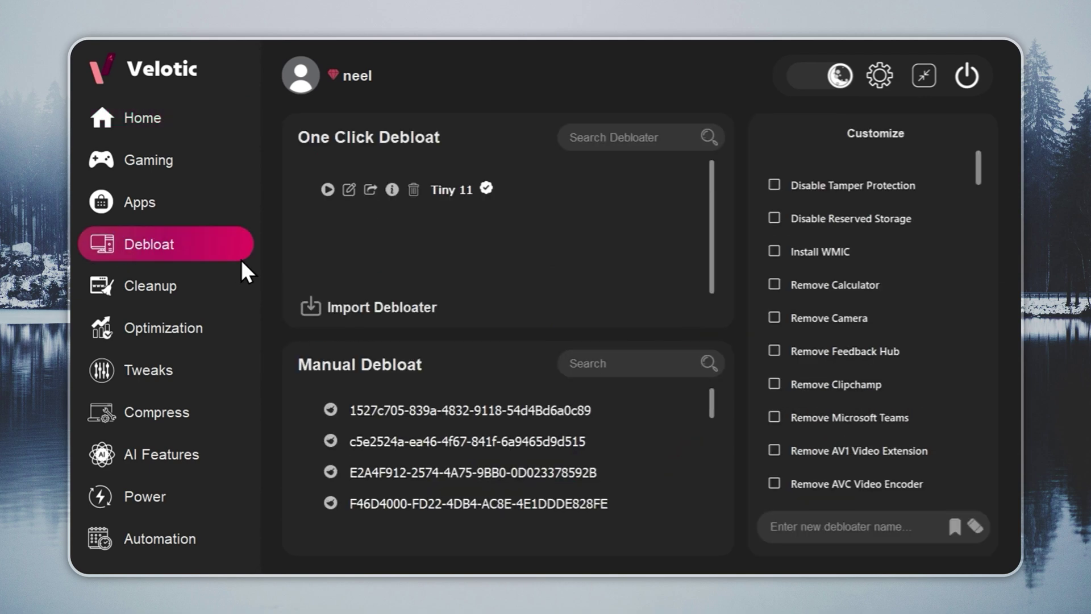
left_click(327, 190)
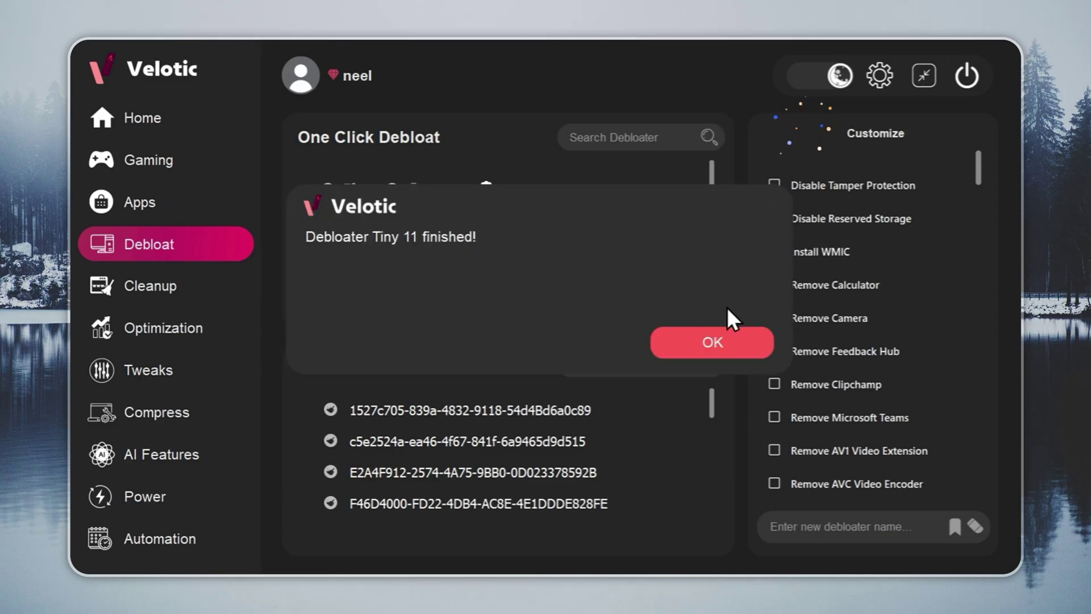
left_click(711, 342)
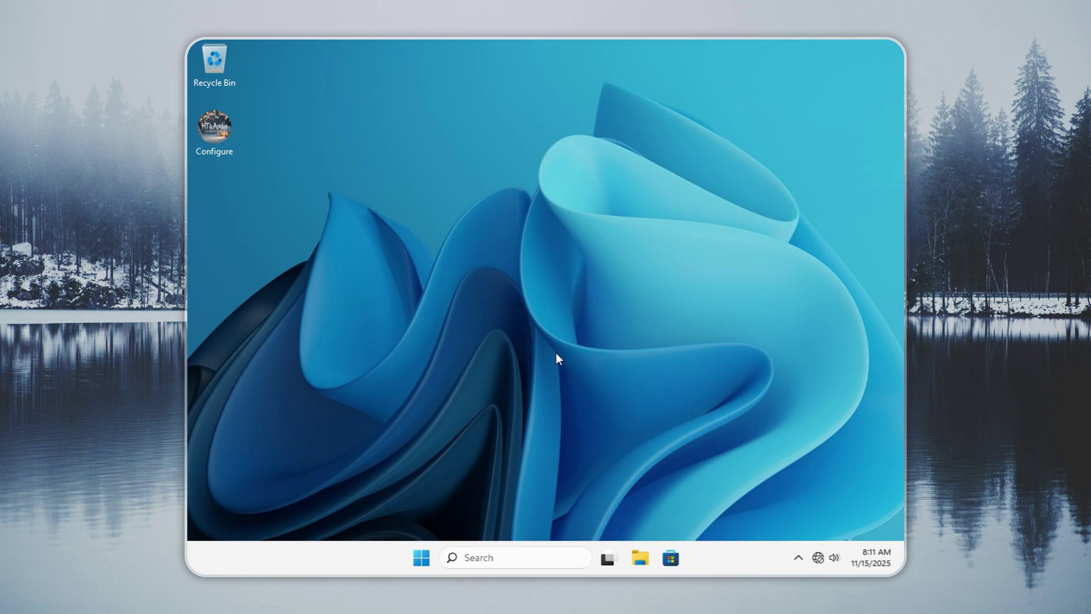
Compress the system drive from the Configure toolbox, accept the success message, and close the toolbox.
left_click(423, 557)
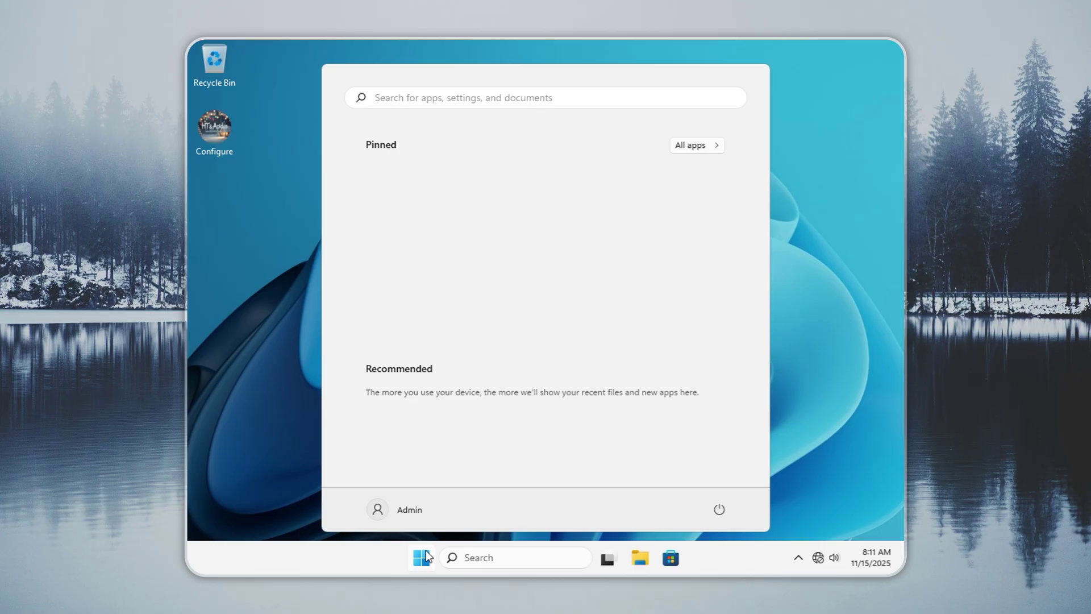
left_click(423, 558)
double_click(223, 134)
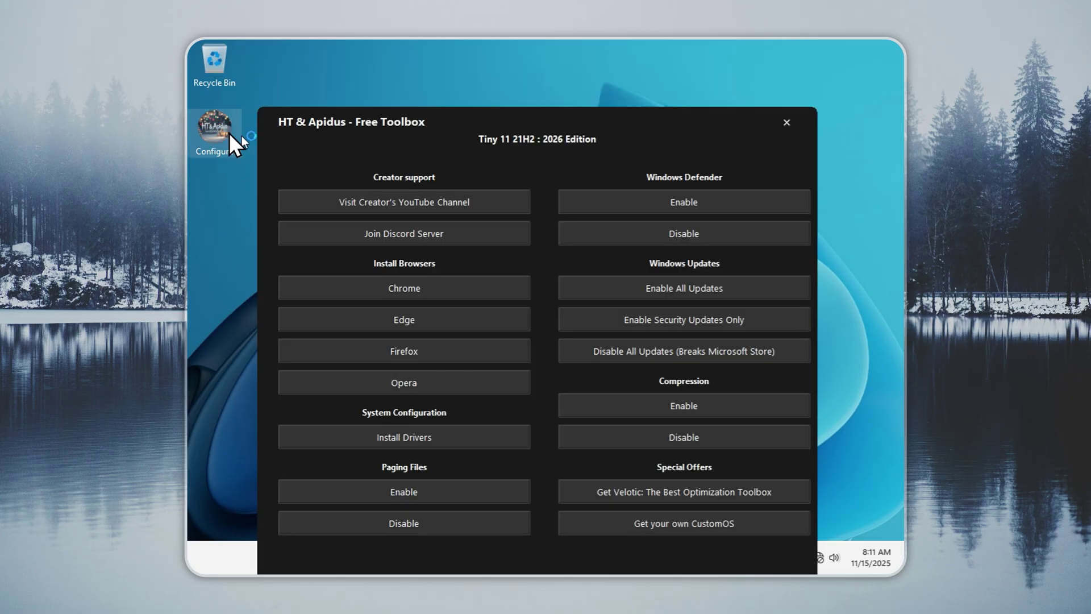
left_click_drag(460, 111, 455, 60)
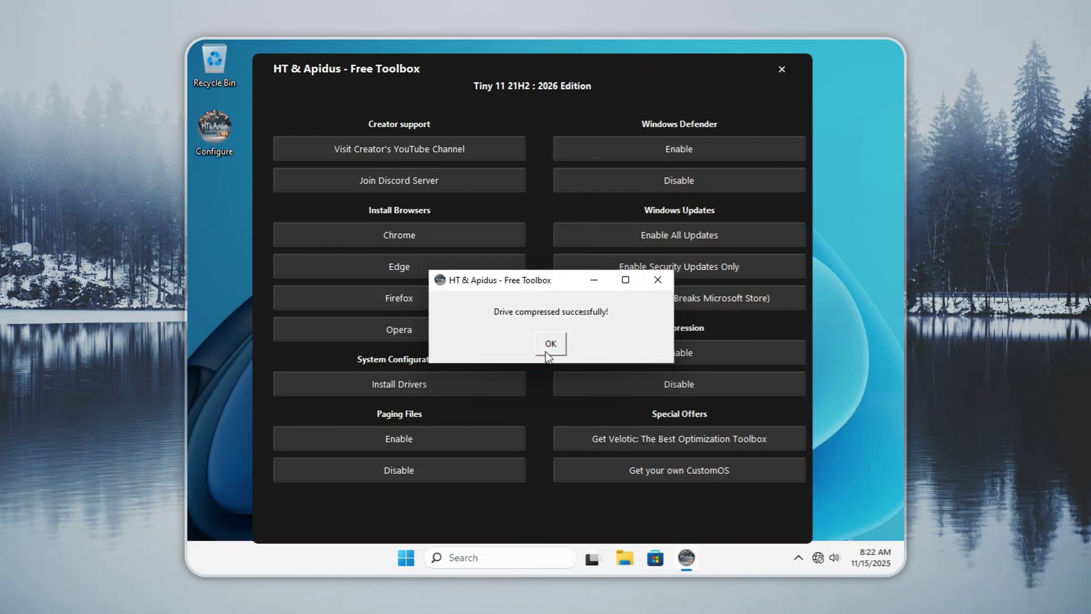
left_click(546, 345)
left_click(780, 69)
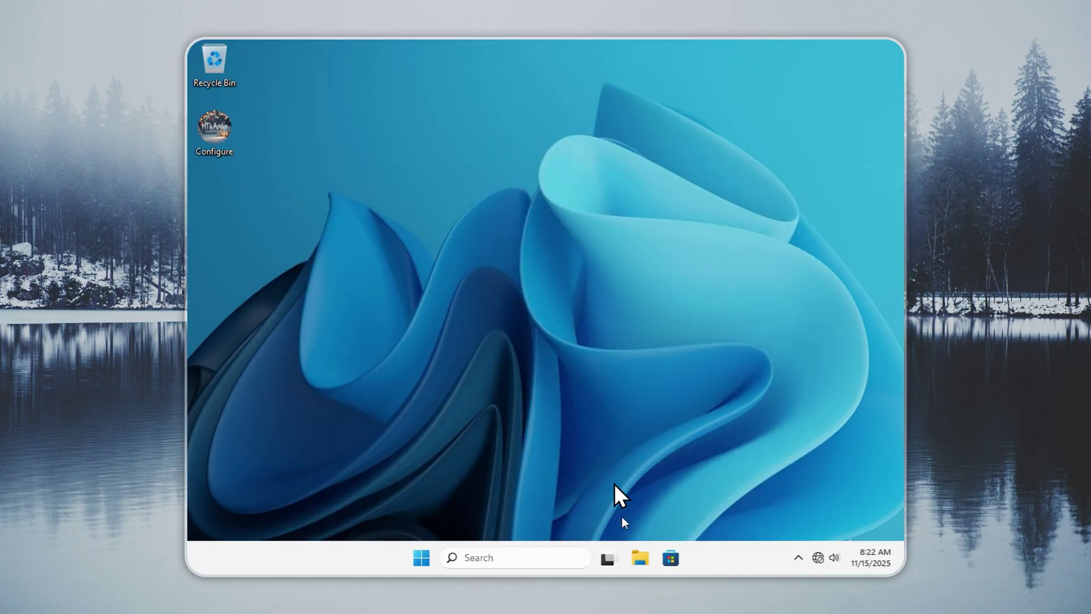
left_click(638, 554)
left_click(329, 321)
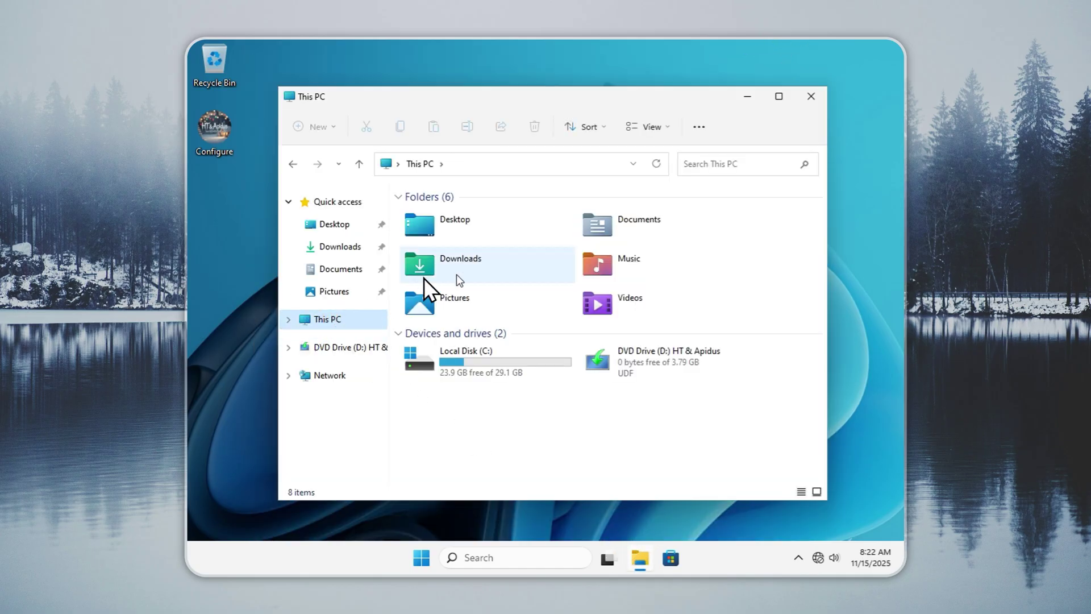
left_click(492, 363)
right_click(492, 366)
left_click(527, 316)
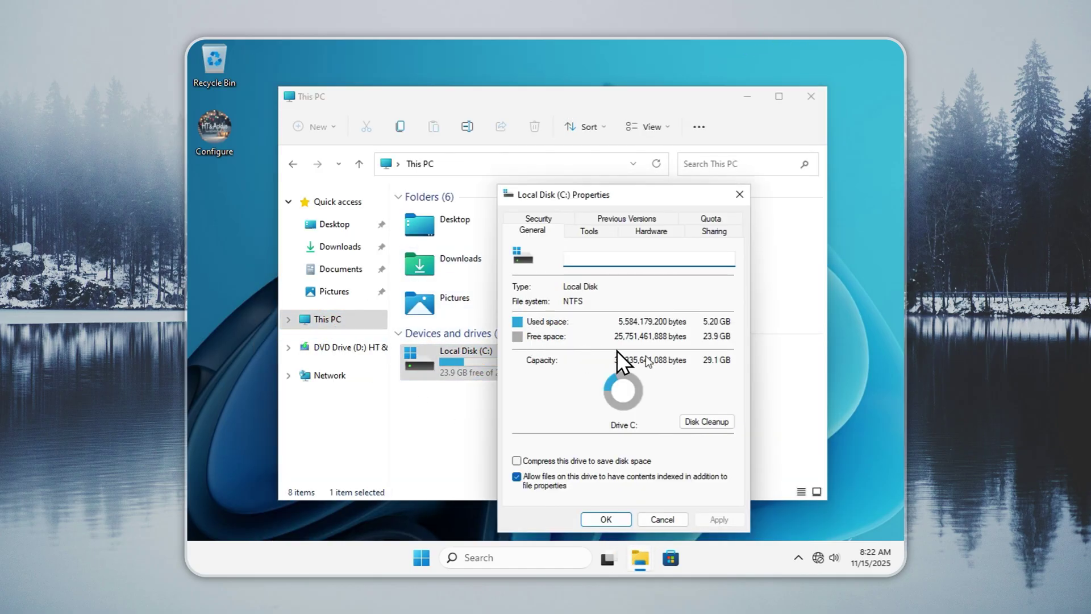
left_click(738, 195)
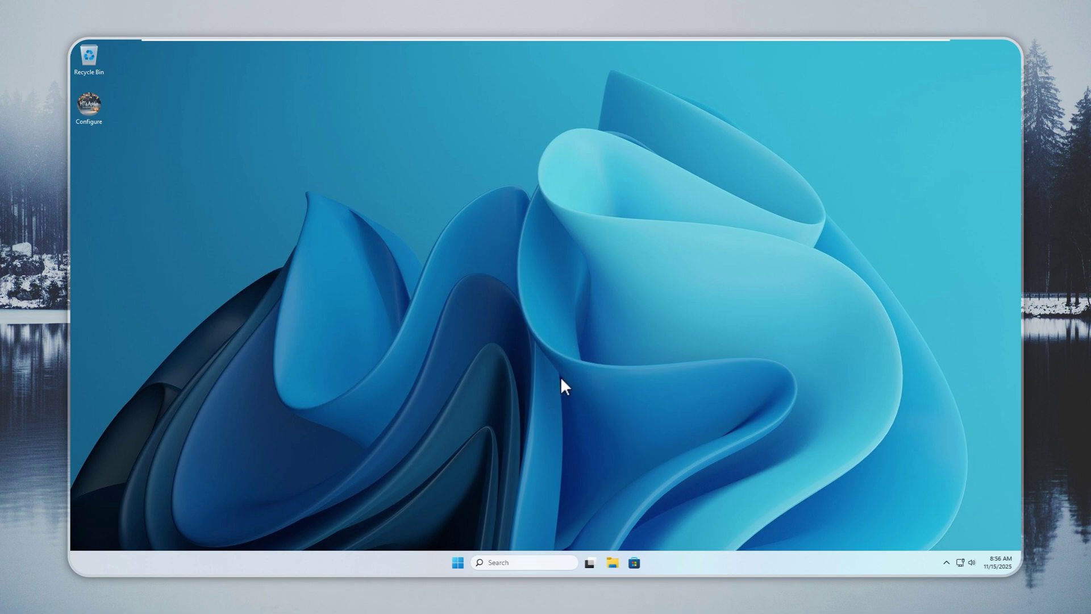
Relaunch the Configure toolbox and install Google Chrome from Install Browsers.
double_click(96, 101)
left_click(275, 216)
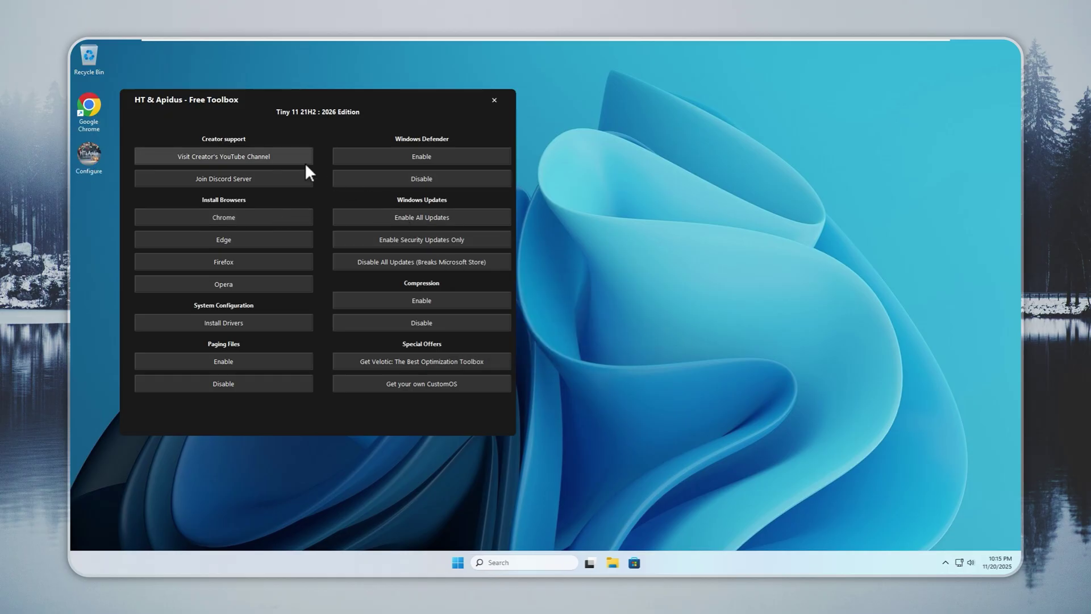
left_click(285, 157)
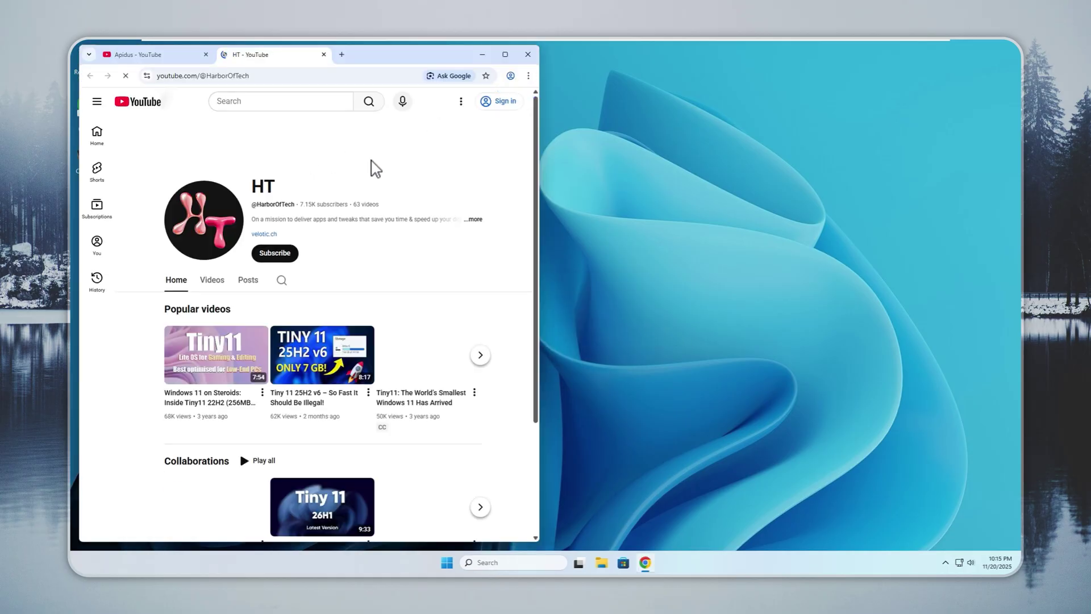
left_click(170, 55)
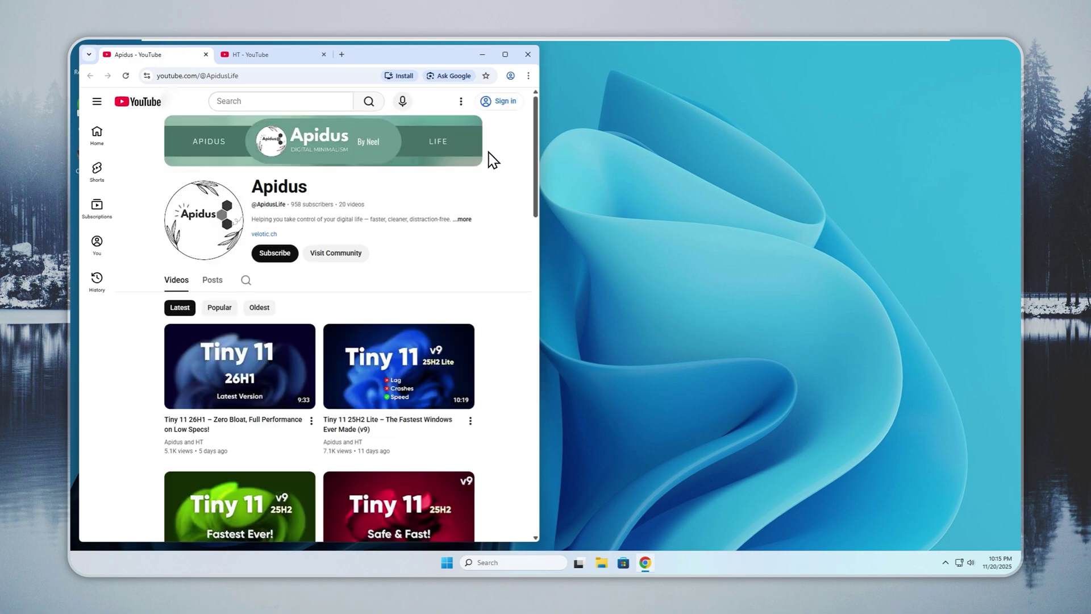
left_click(482, 54)
left_click(258, 179)
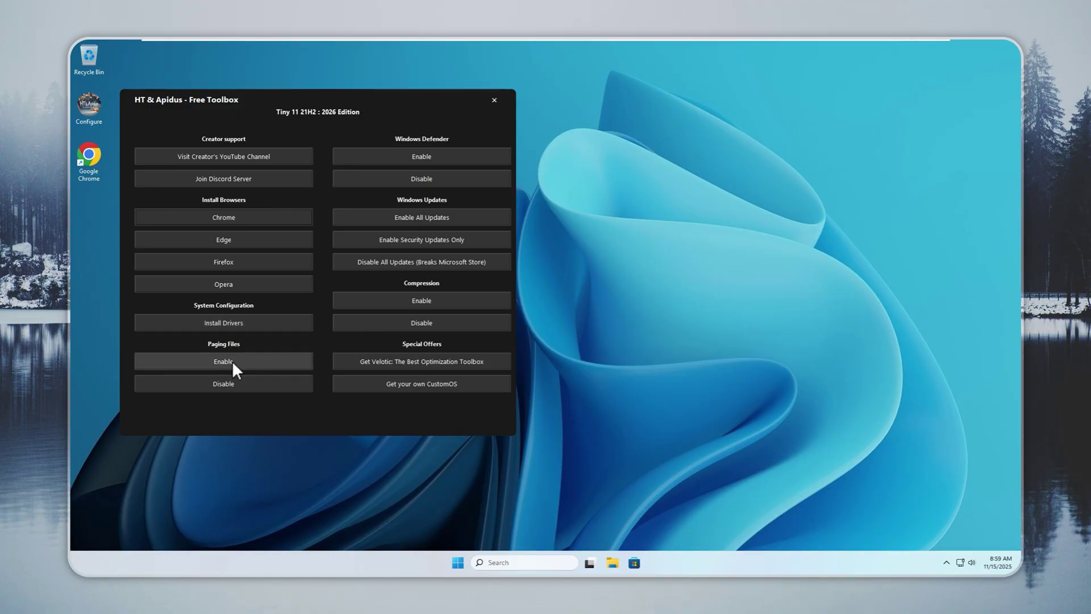
Enable paging files and confirm the 'Paging files enabled successfully!' message.
left_click(241, 362)
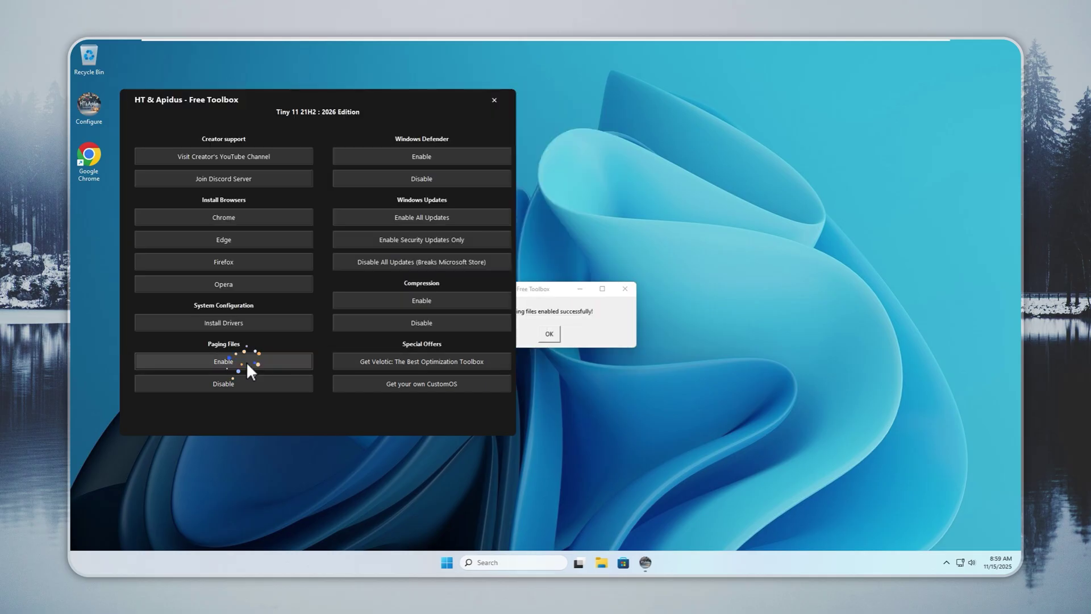
left_click(543, 311)
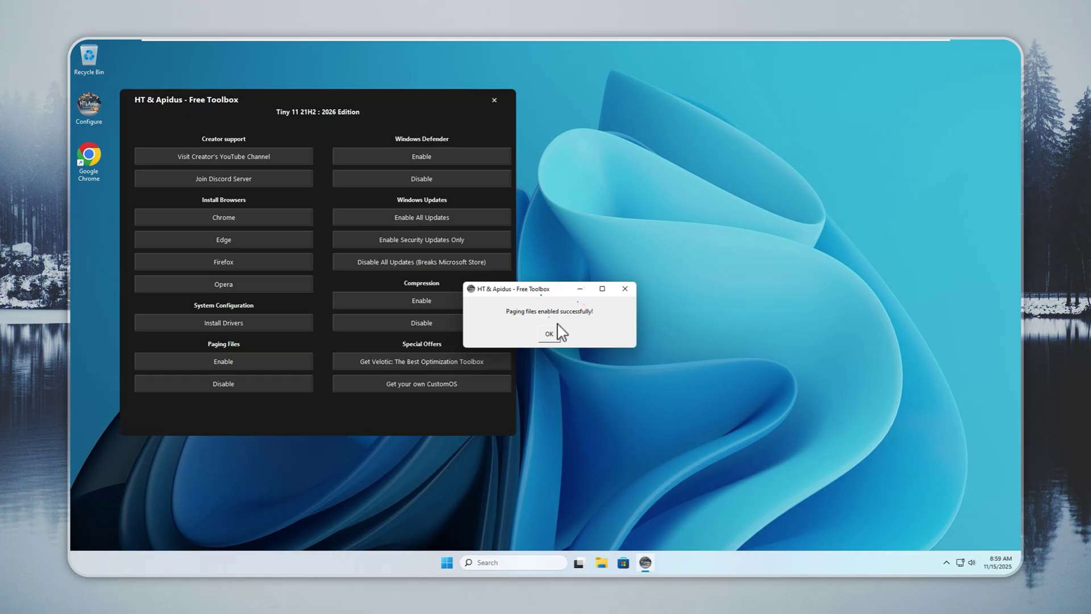
left_click(556, 330)
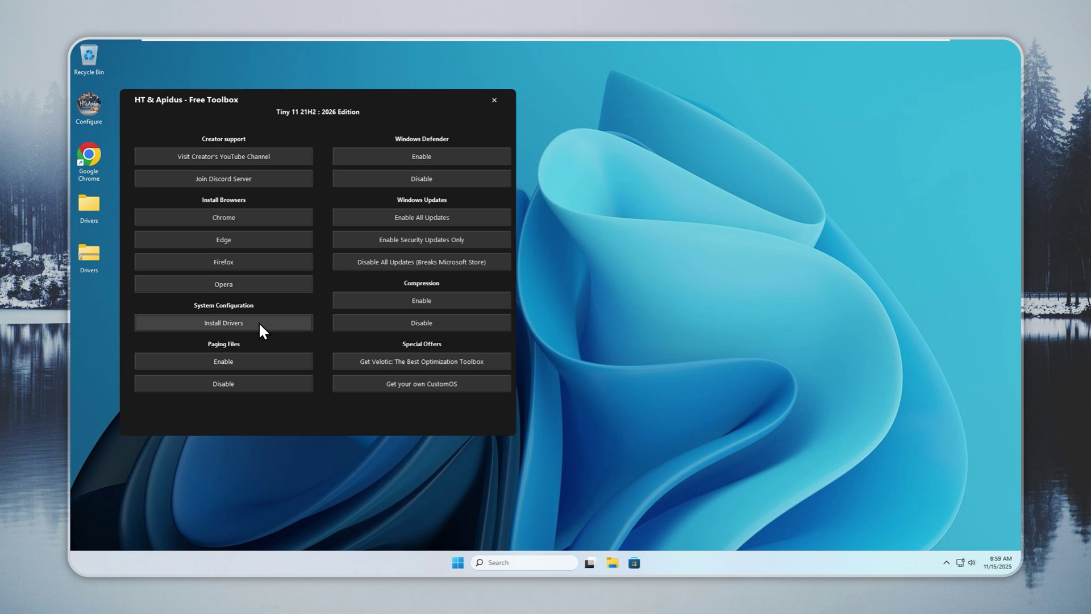
Scan and update all 13 outdated drivers without a restore point, then close Driver Booster.
left_click(549, 303)
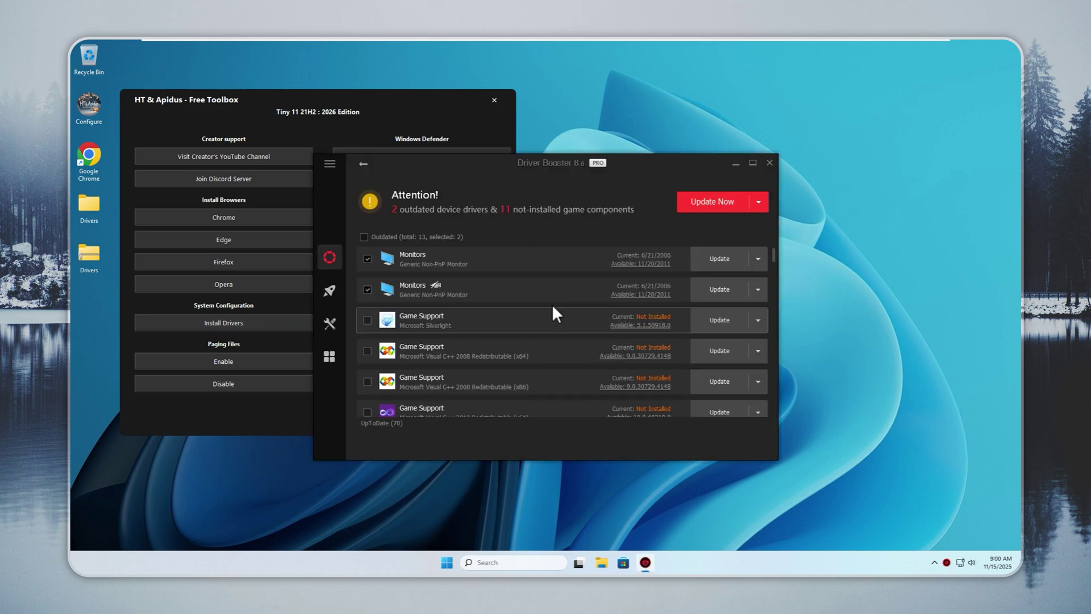
left_click(758, 202)
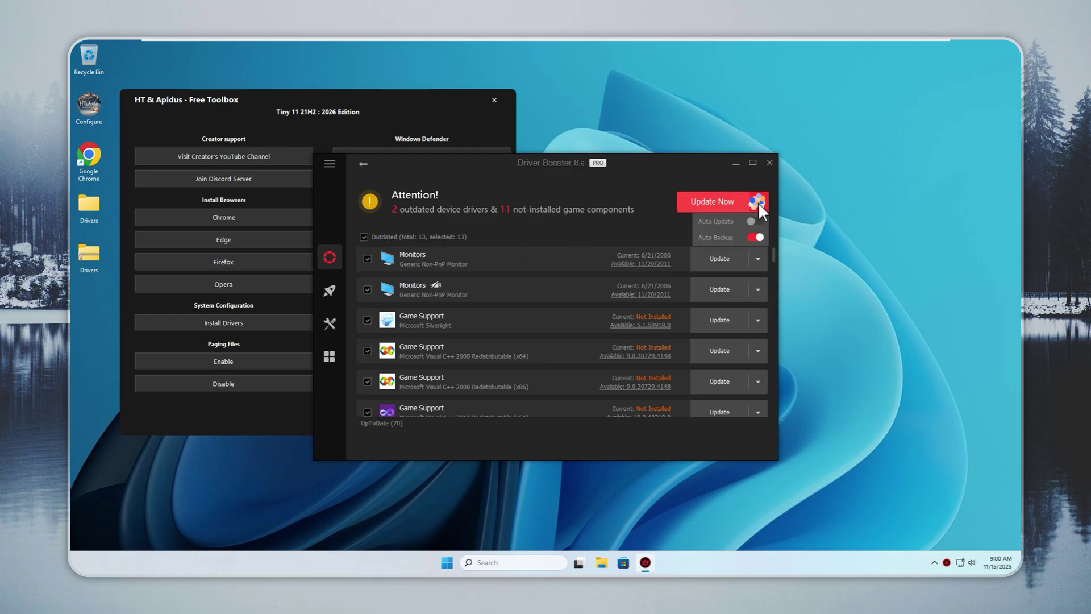
left_click(700, 203)
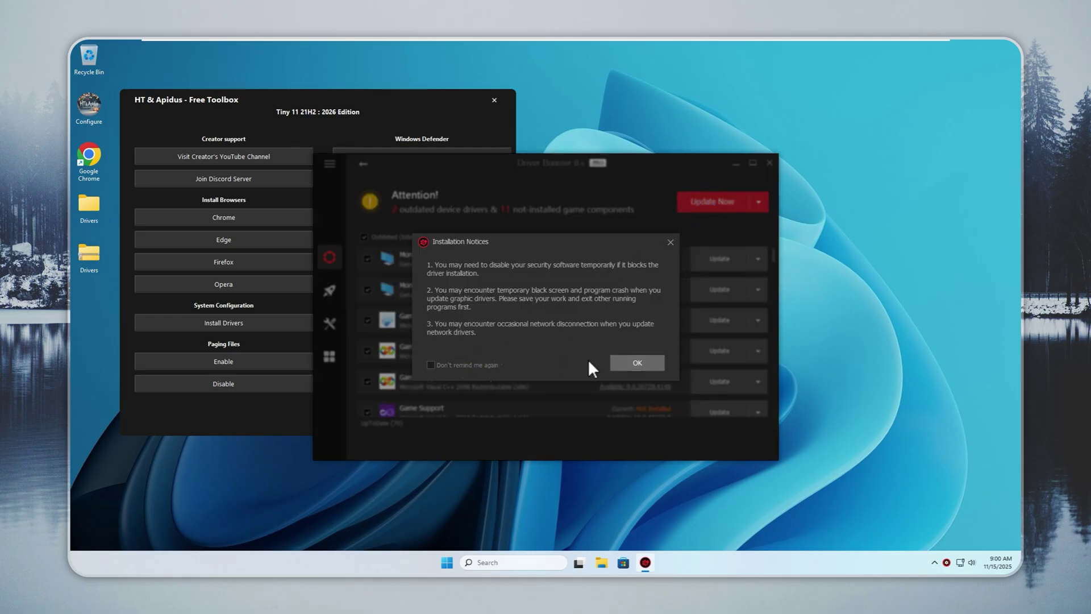
left_click(634, 359)
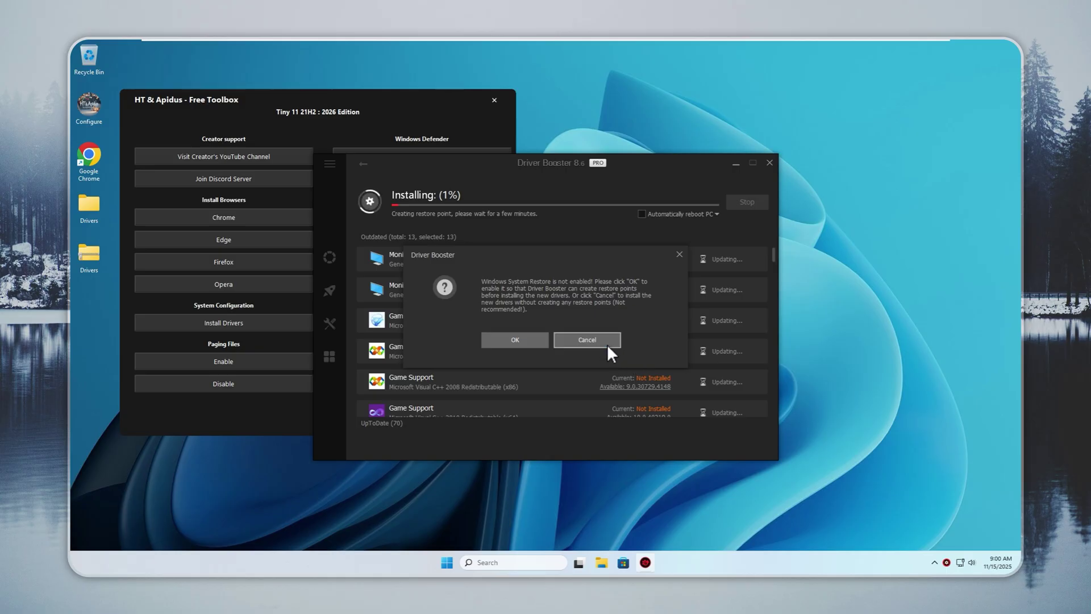
left_click(606, 344)
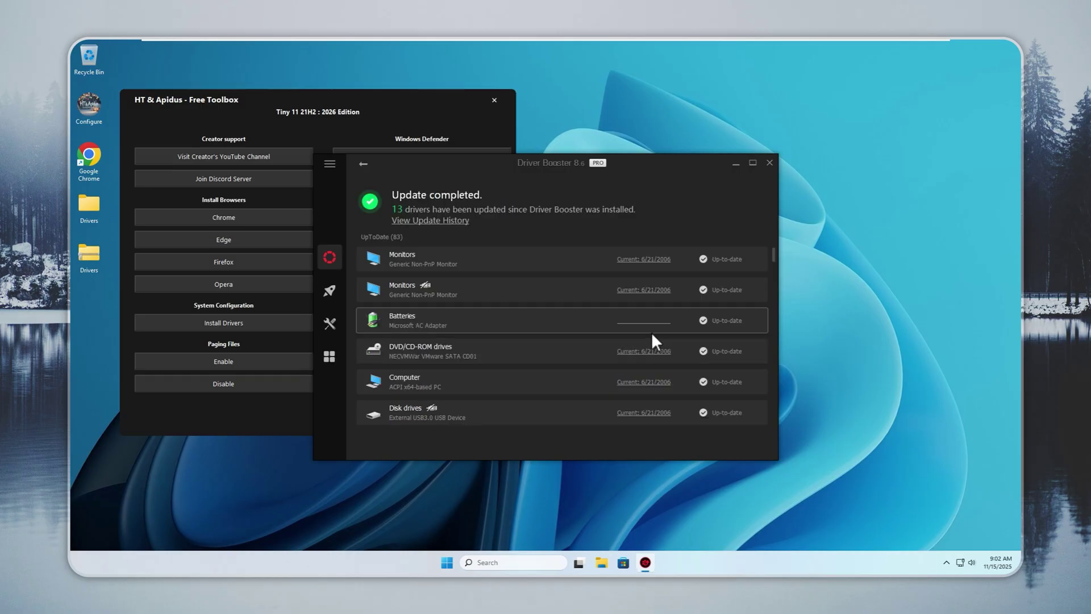
left_click(769, 163)
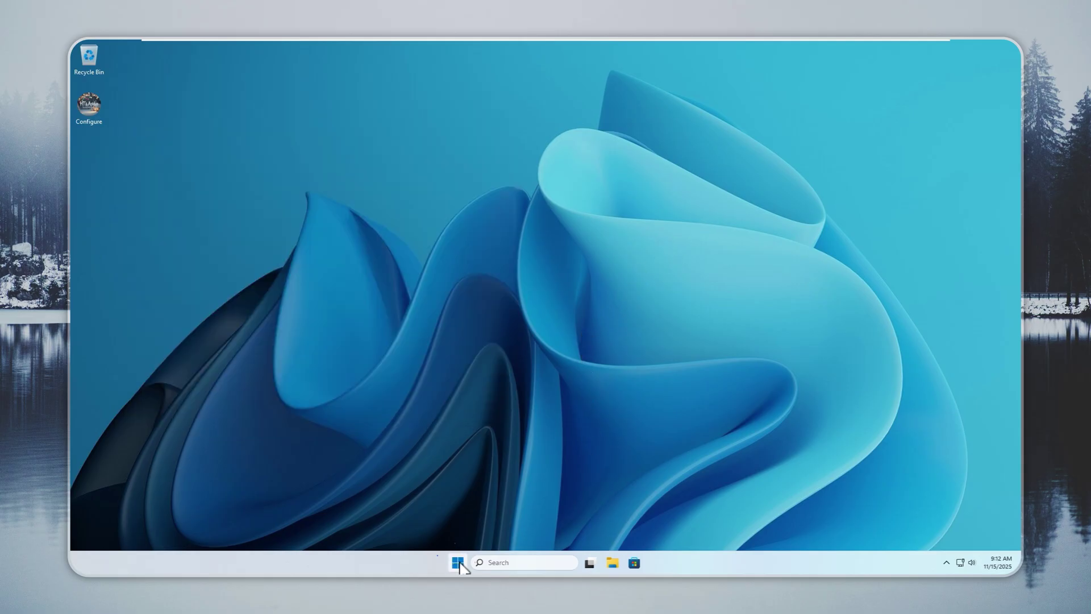
Run winver to show About Windows with Version 21H2 (OS Build 22000.2416).
left_click(457, 563)
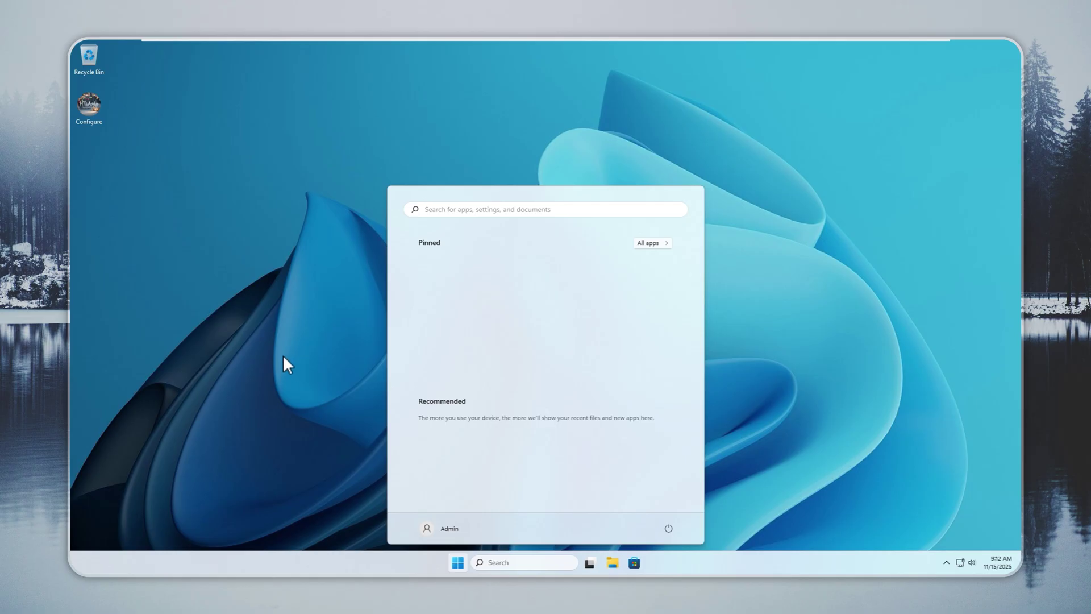
key("super+r")
type("win")
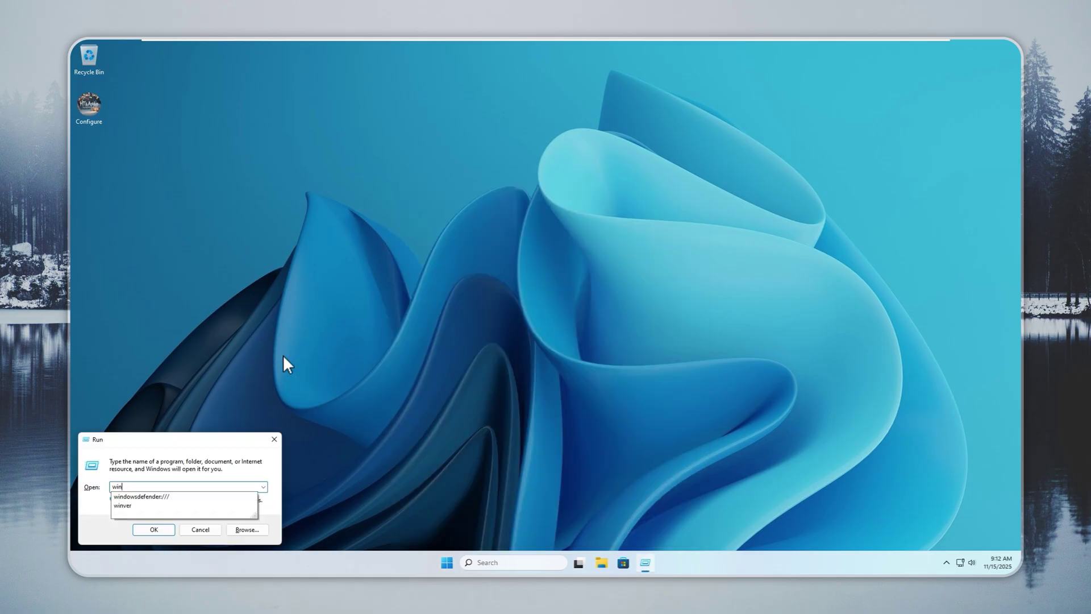
type("ver")
key("Return")
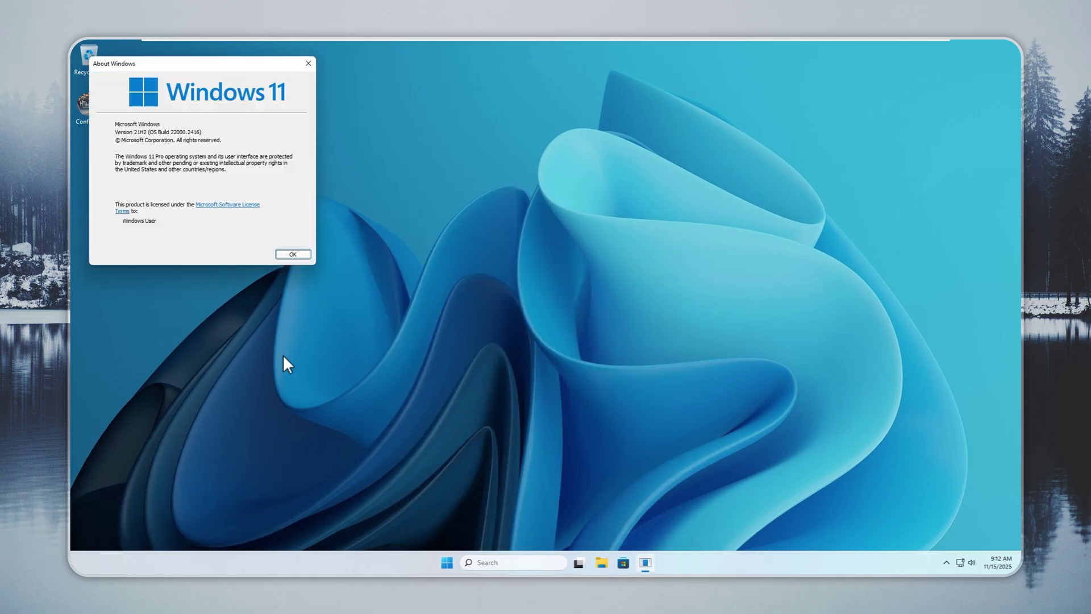